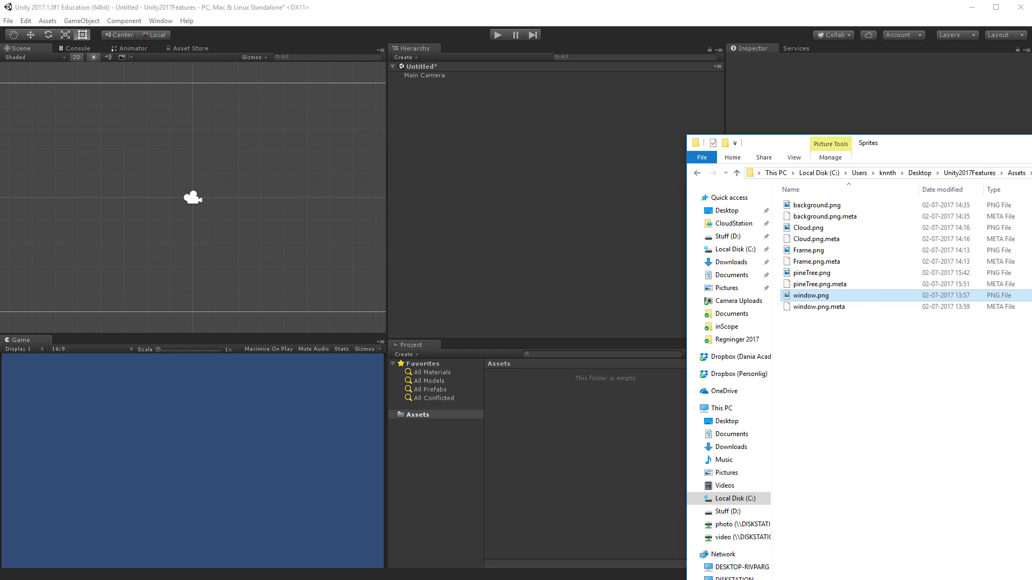
Step: Drag background.png, Cloud.png, Frame.png and window.png from the Sprites folder into Unity's Assets
drag(1031, 141, 1020, 103)
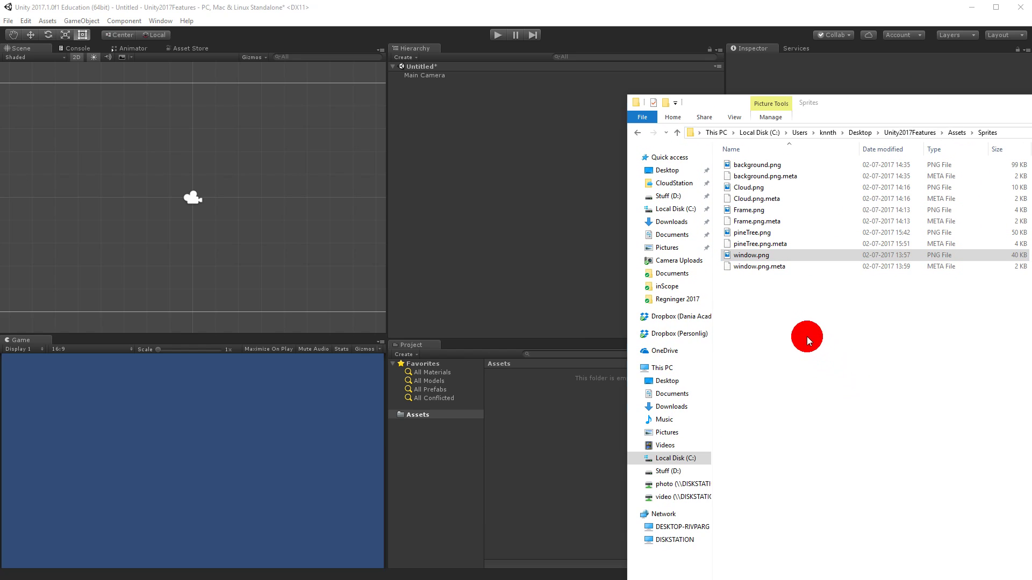
click(807, 336)
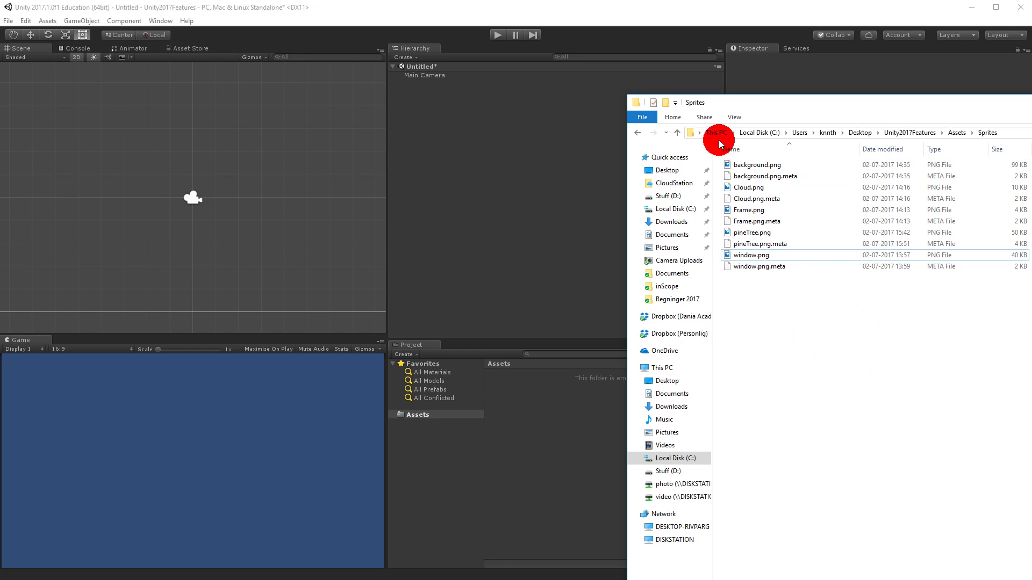
drag(751, 165, 511, 379)
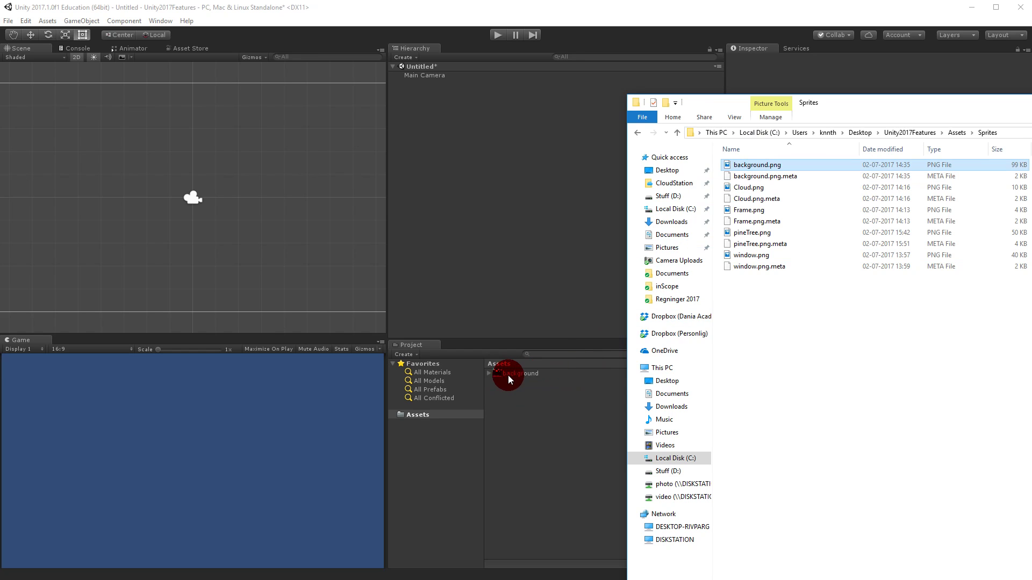
drag(743, 189, 532, 401)
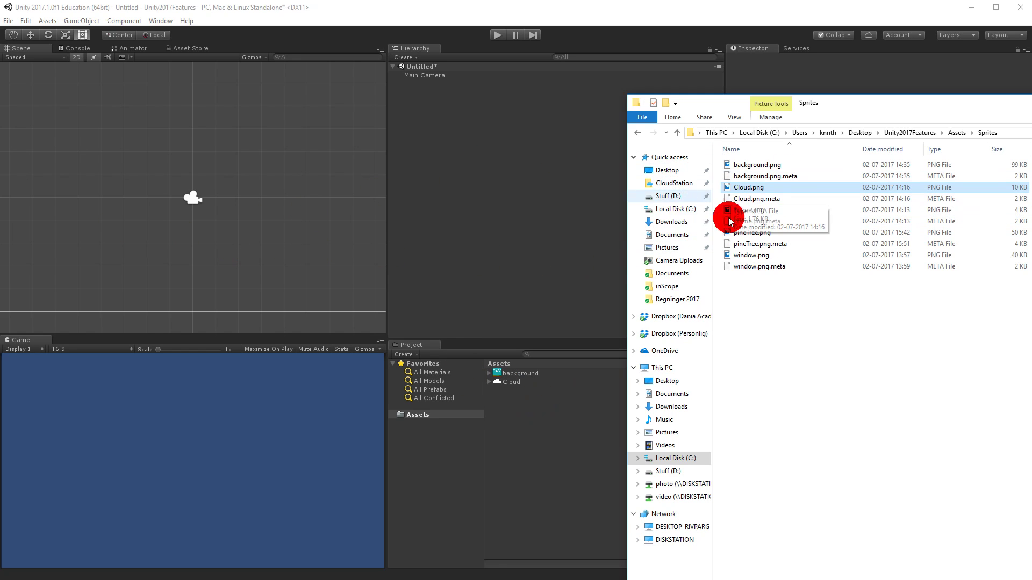
drag(743, 209, 504, 385)
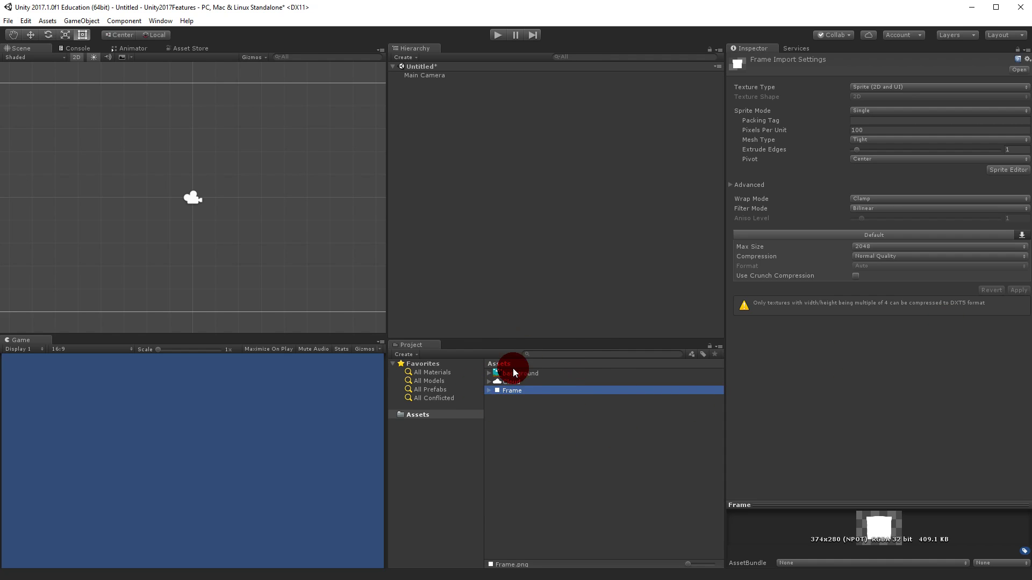
key(alt+Tab)
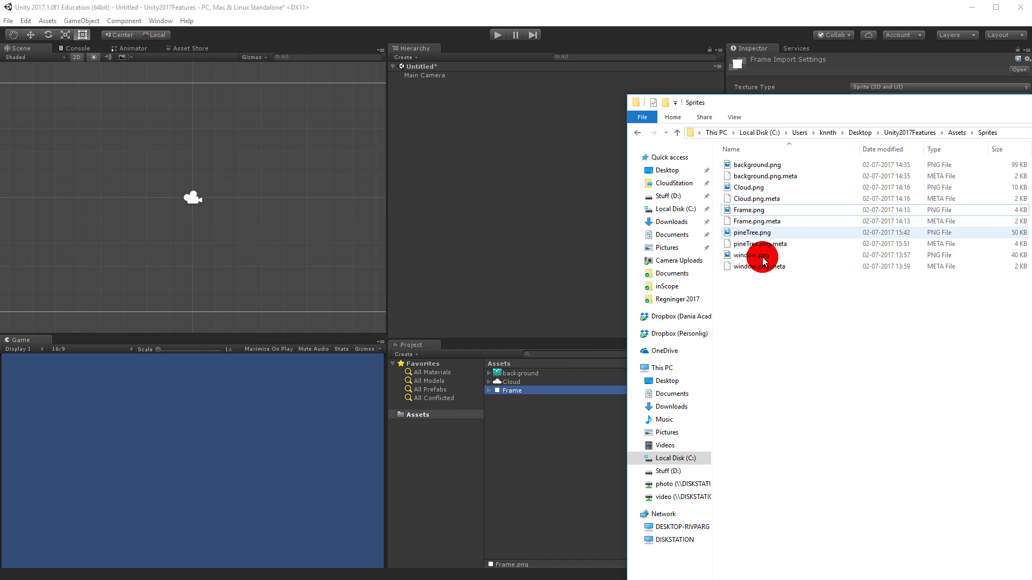
drag(748, 257, 556, 441)
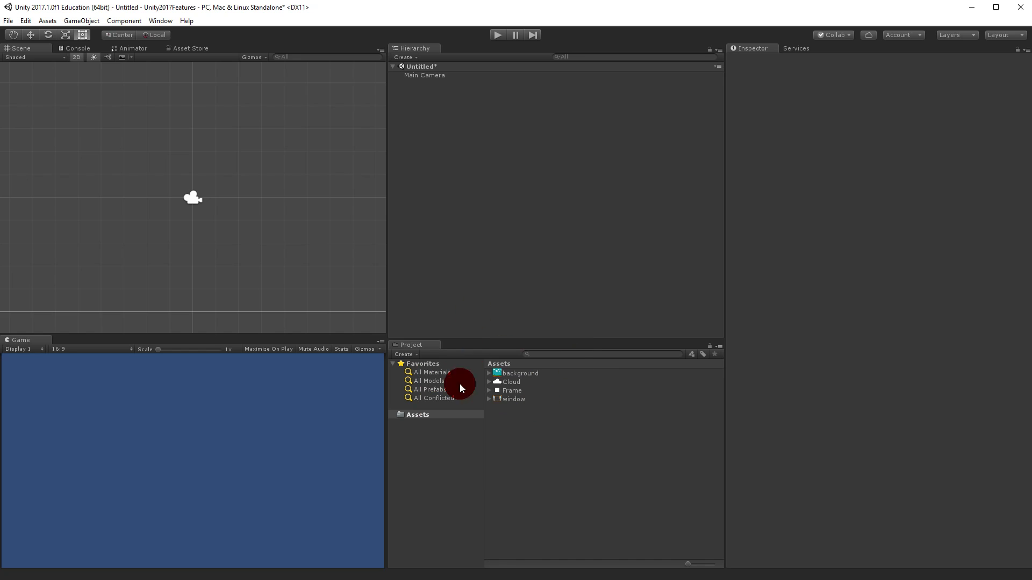
Step: Set the window sprite to 50 pixels per unit, then add window and background to the scene
click(516, 400)
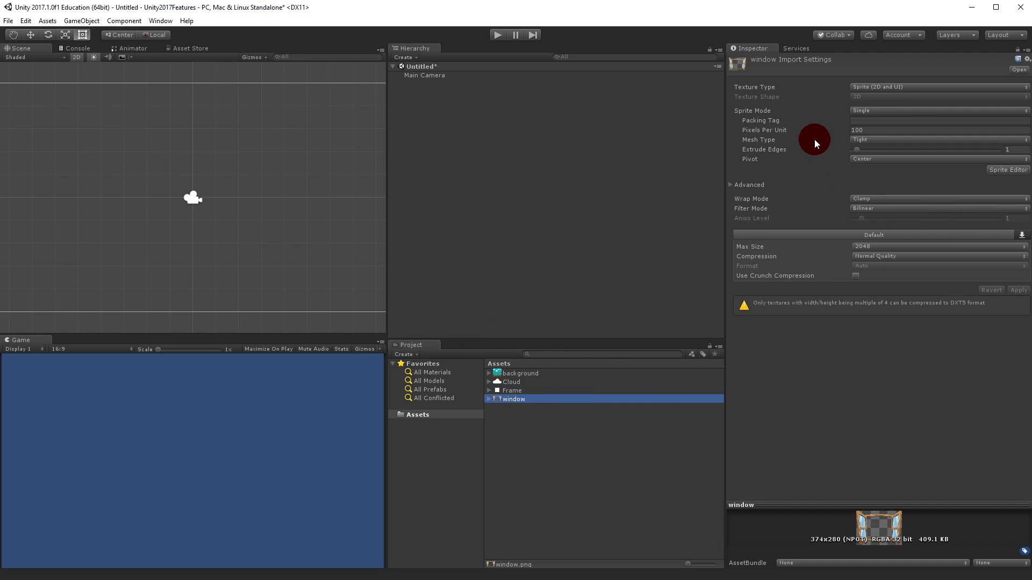
click(869, 131)
text(50)
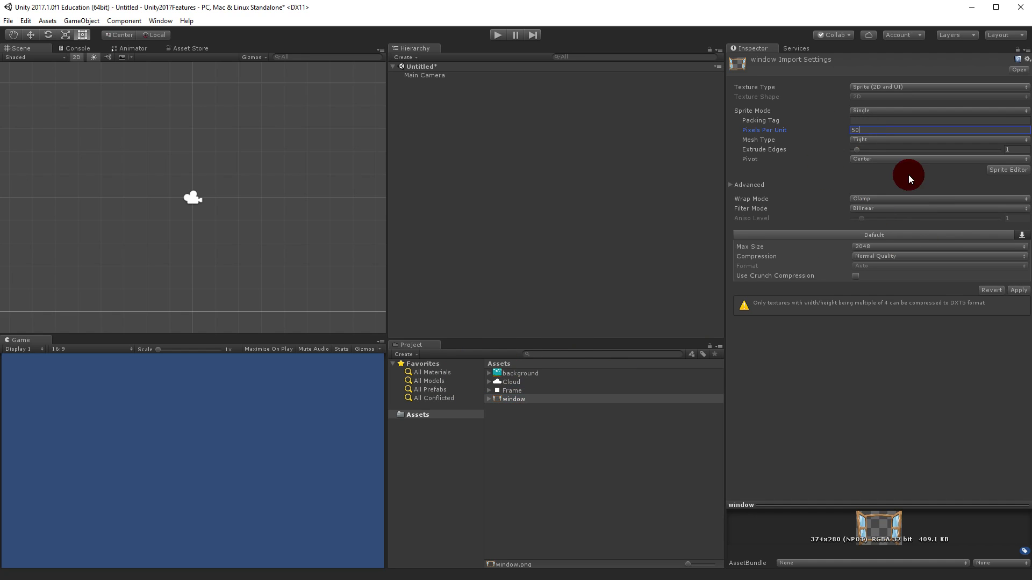
click(1018, 291)
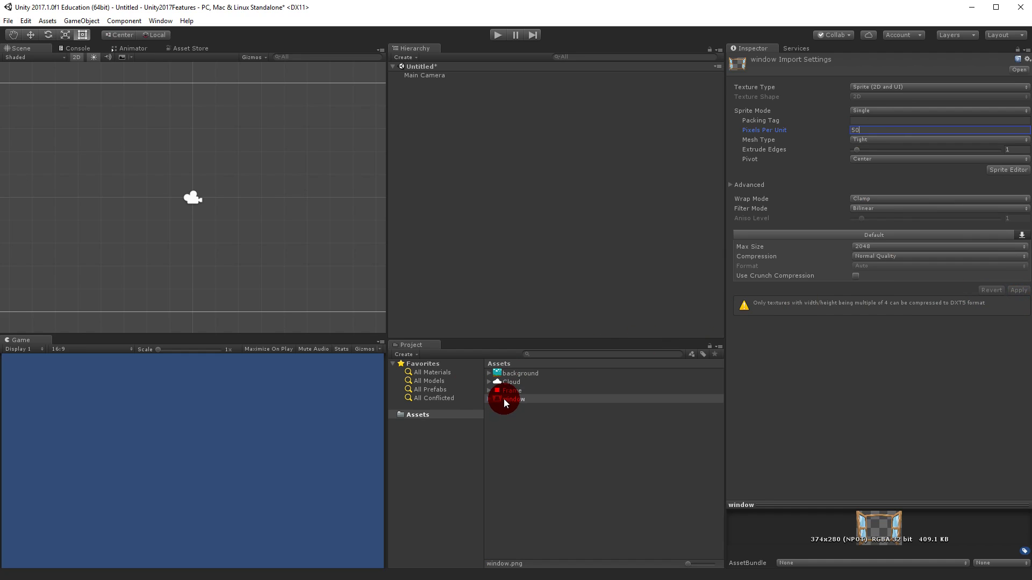
drag(504, 399, 420, 309)
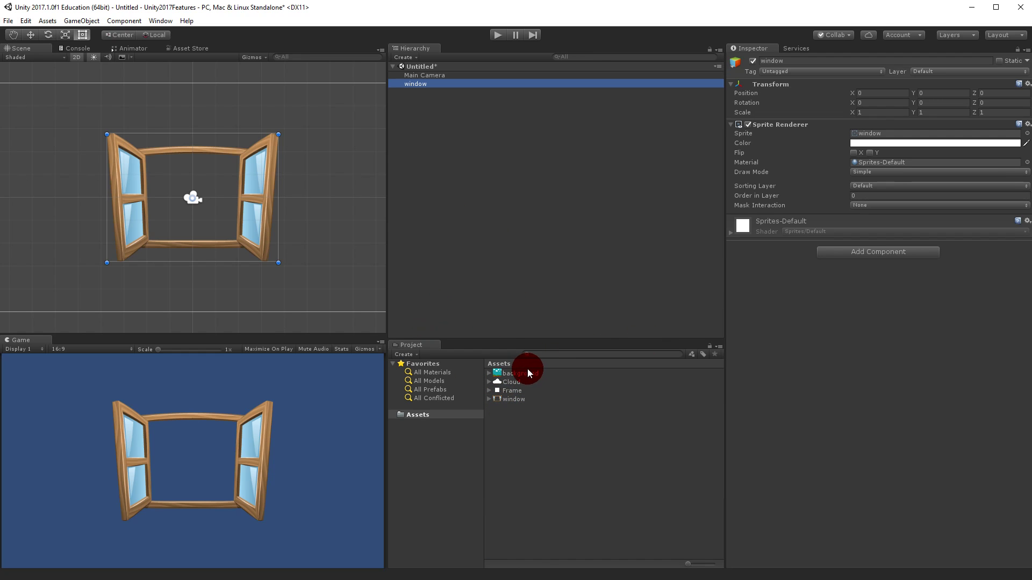
drag(527, 371, 462, 161)
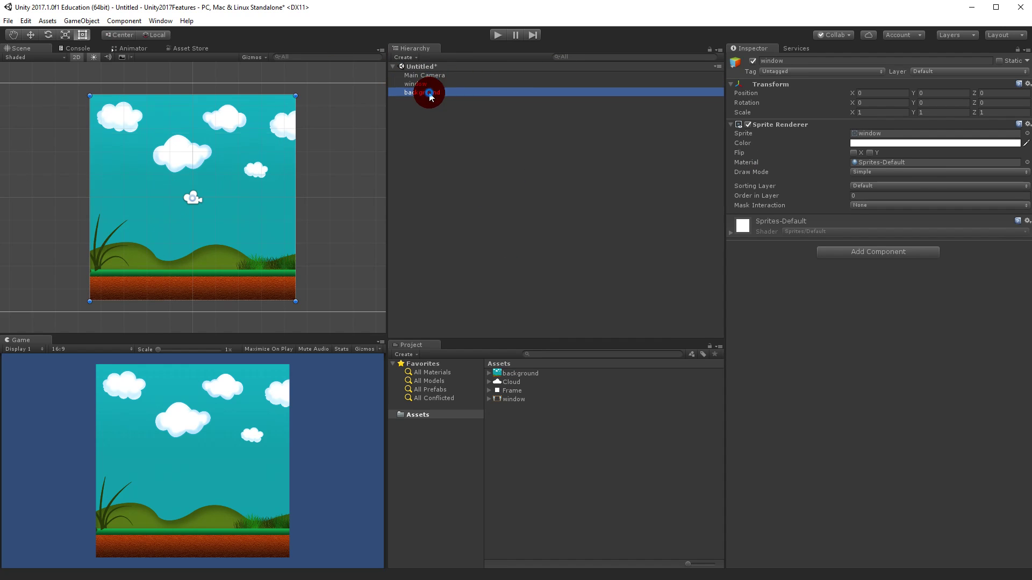
Step: Give the background's Sprite Renderer an Order in Layer of -1, then select the window object
click(893, 195)
text(-1)
click(111, 179)
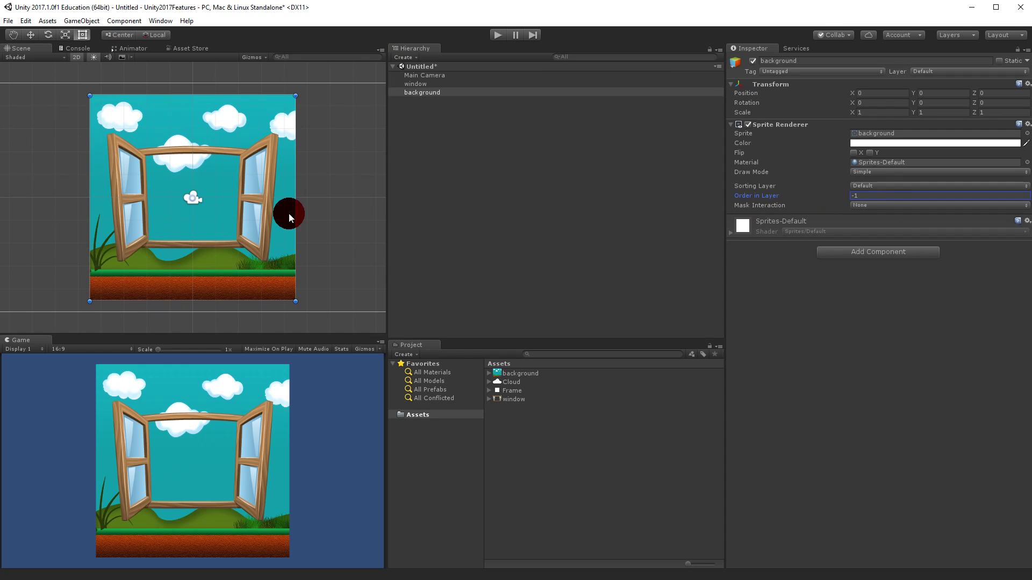
click(223, 111)
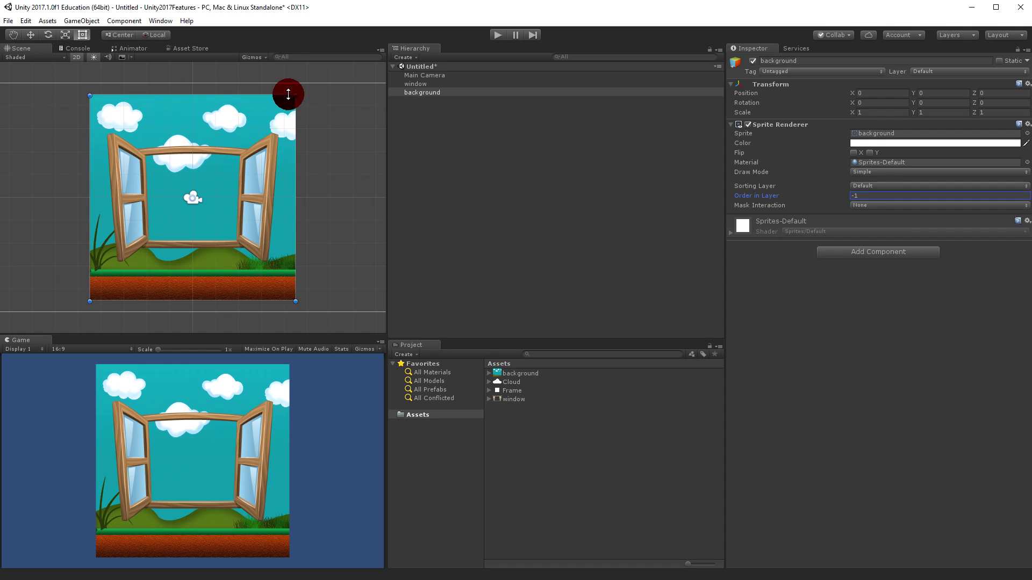
click(182, 171)
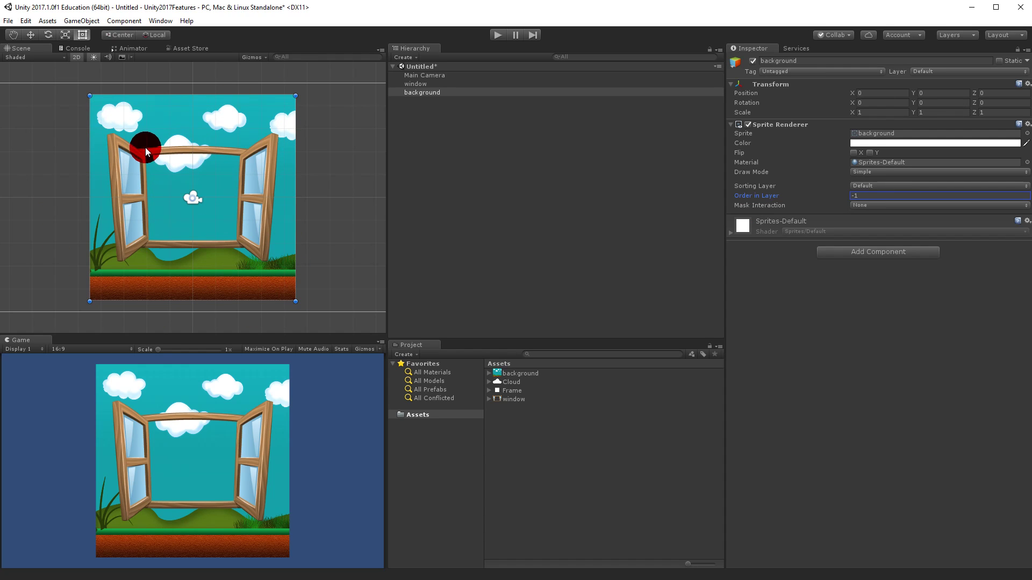
click(152, 231)
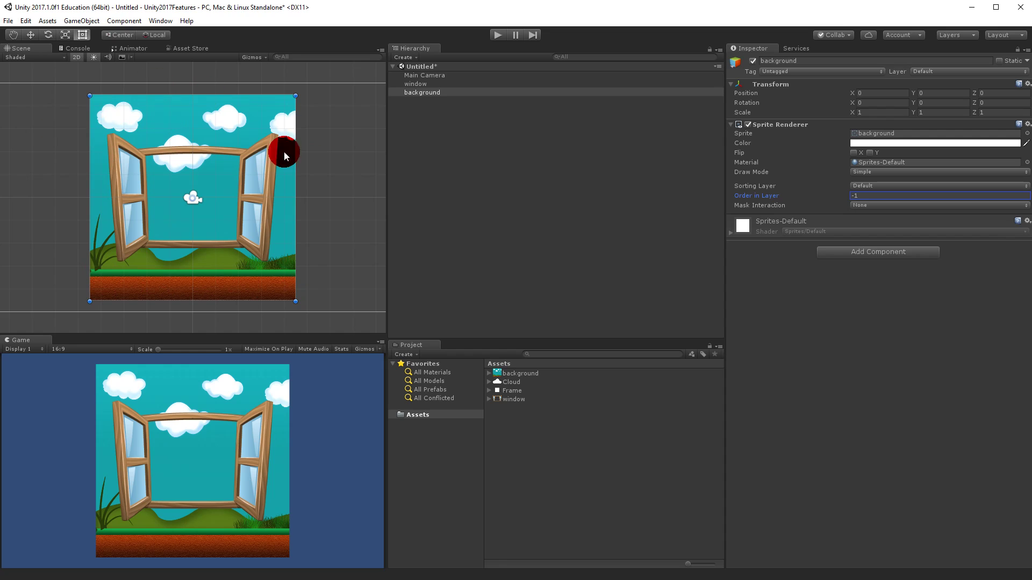
click(425, 83)
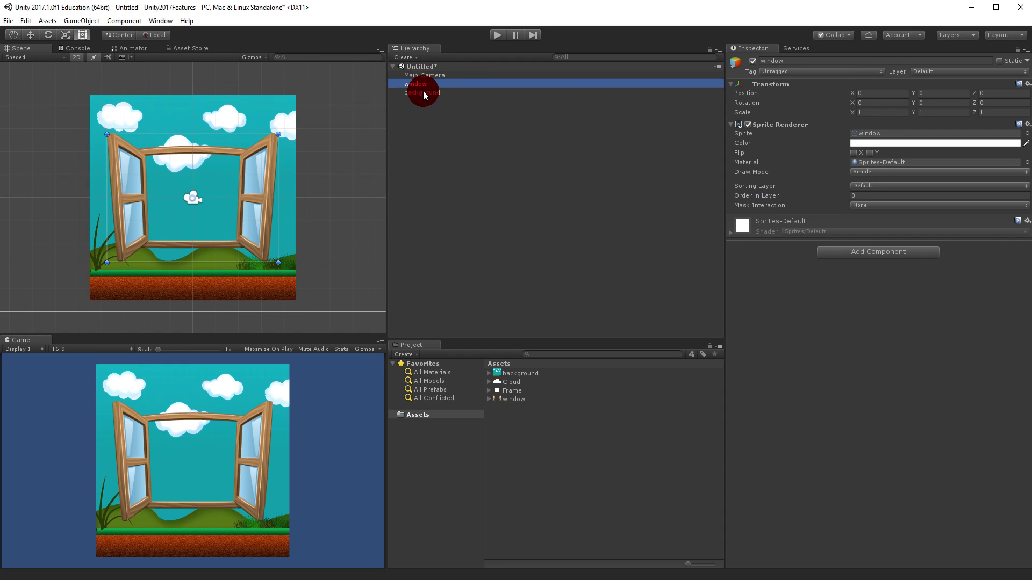
Step: Add a 2D Object > Sprite Mask under the window object, creating New Sprite Mask
right_click(411, 84)
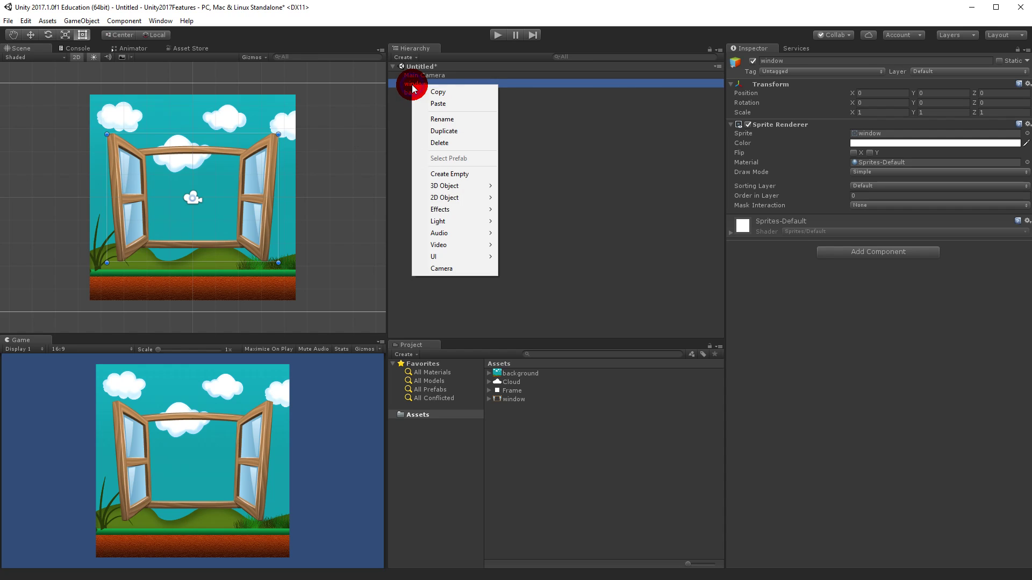
mouse_move(481, 198)
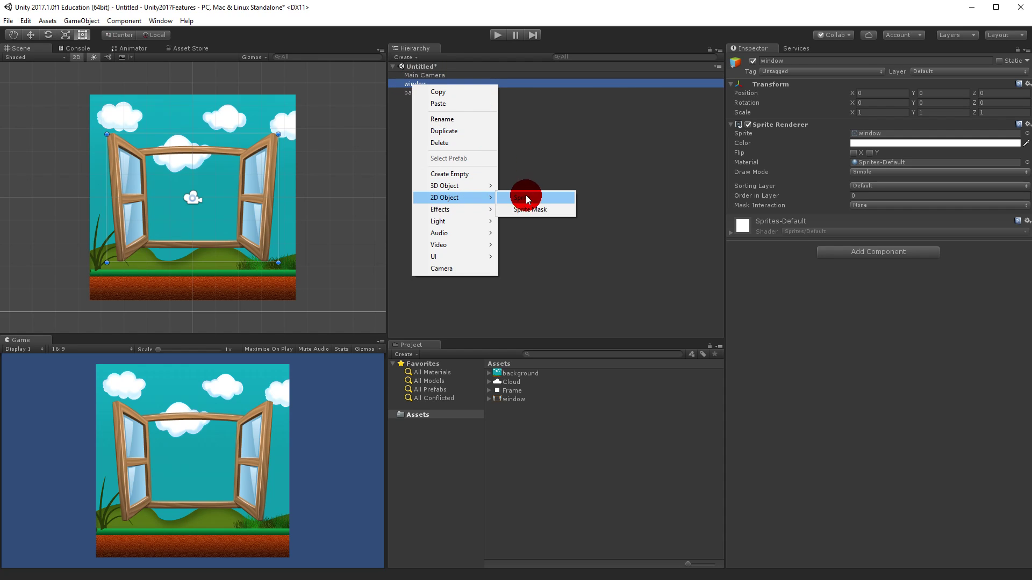
click(532, 210)
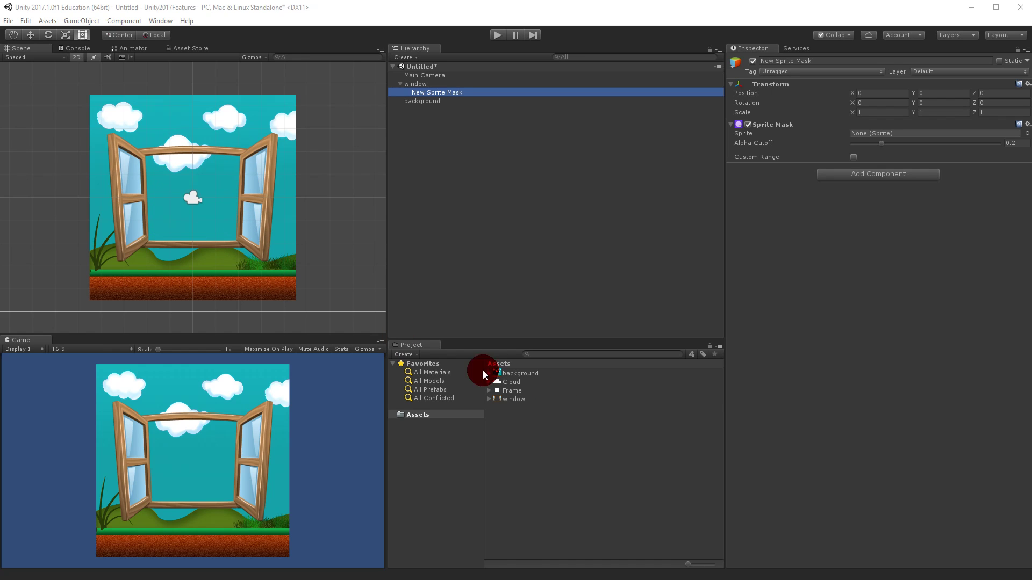
Step: Set the Frame sprite's Pixels Per Unit to 50 and apply it
click(515, 390)
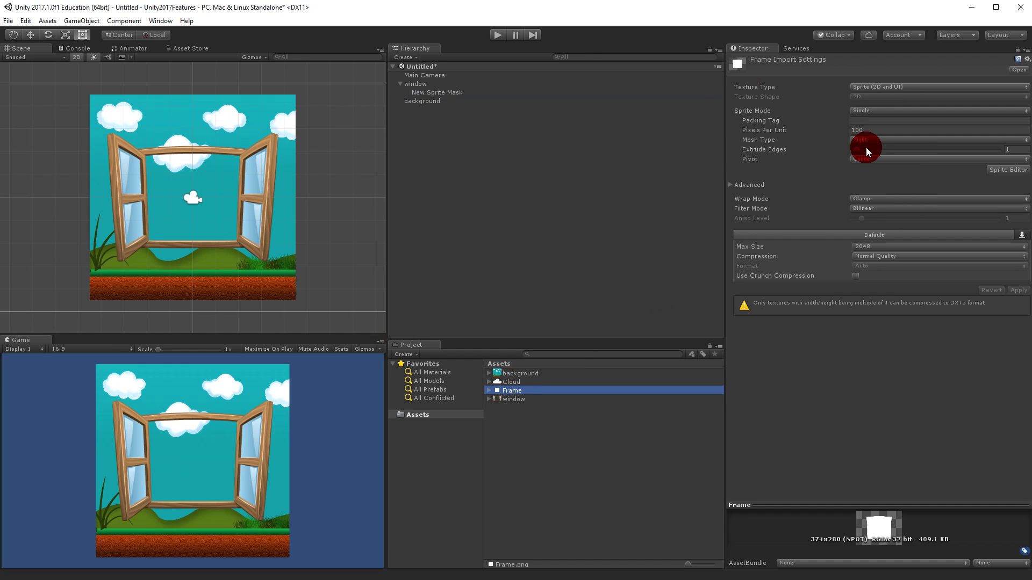
click(516, 400)
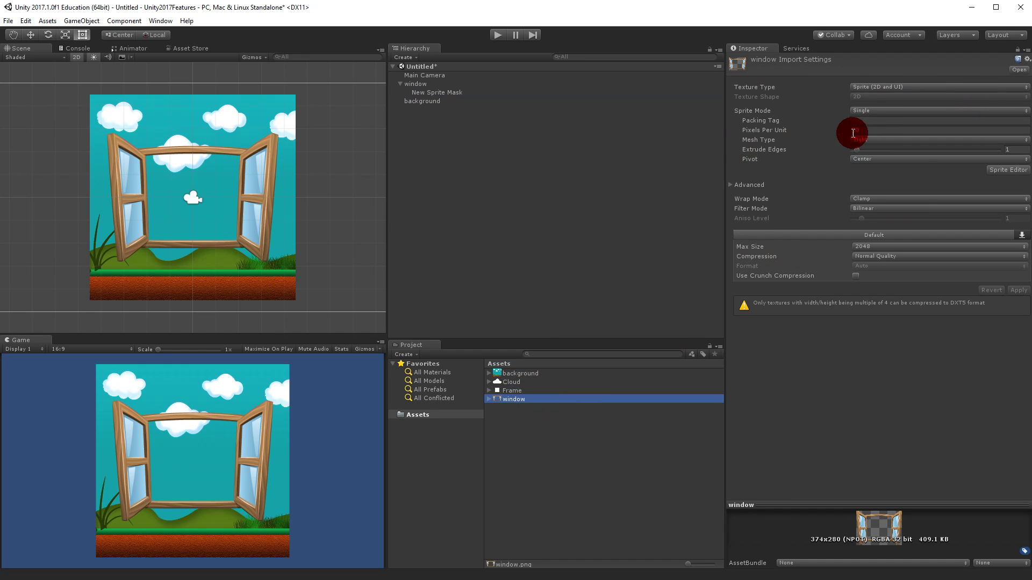
click(513, 390)
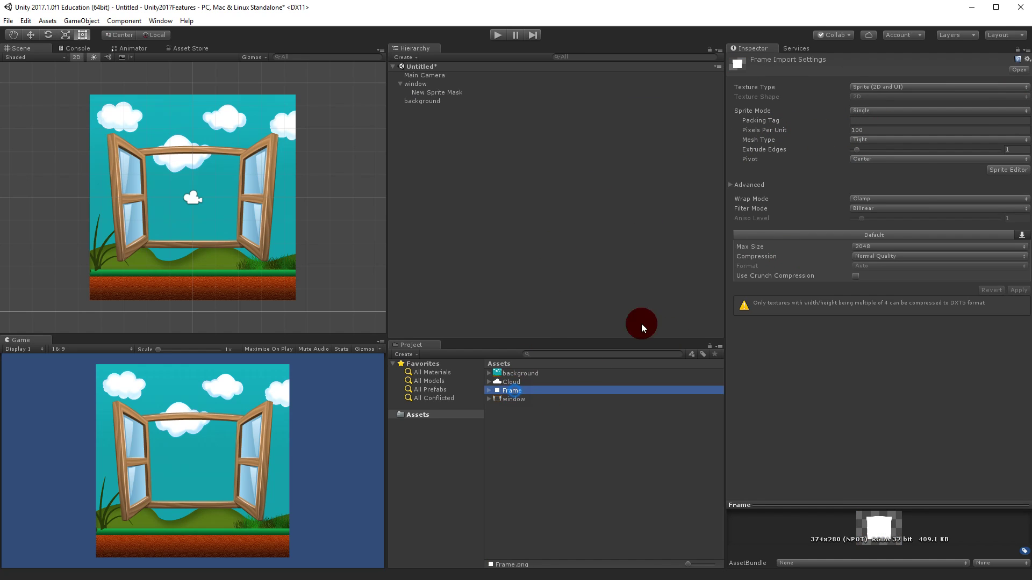
click(862, 130)
text(50)
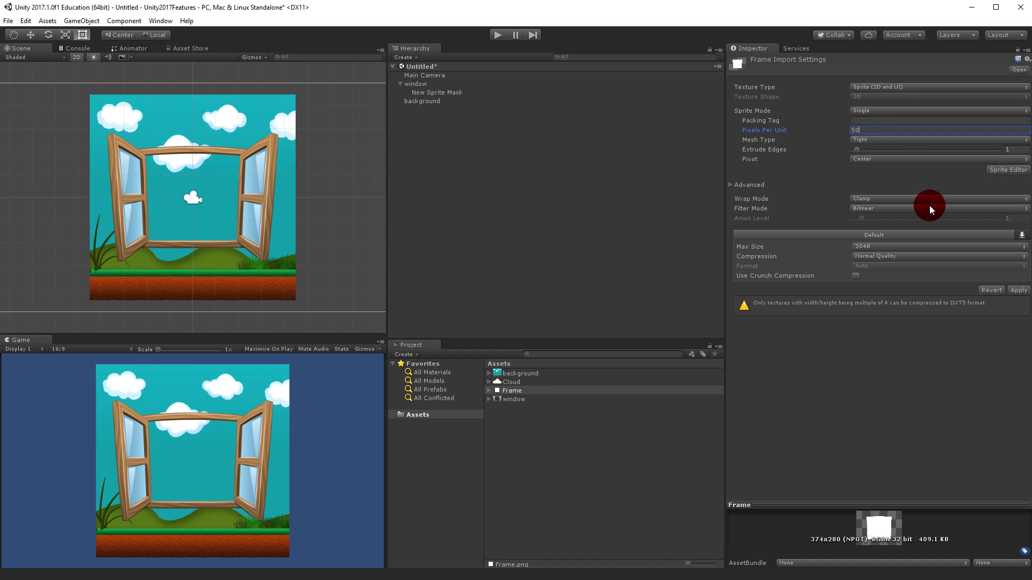
click(1018, 290)
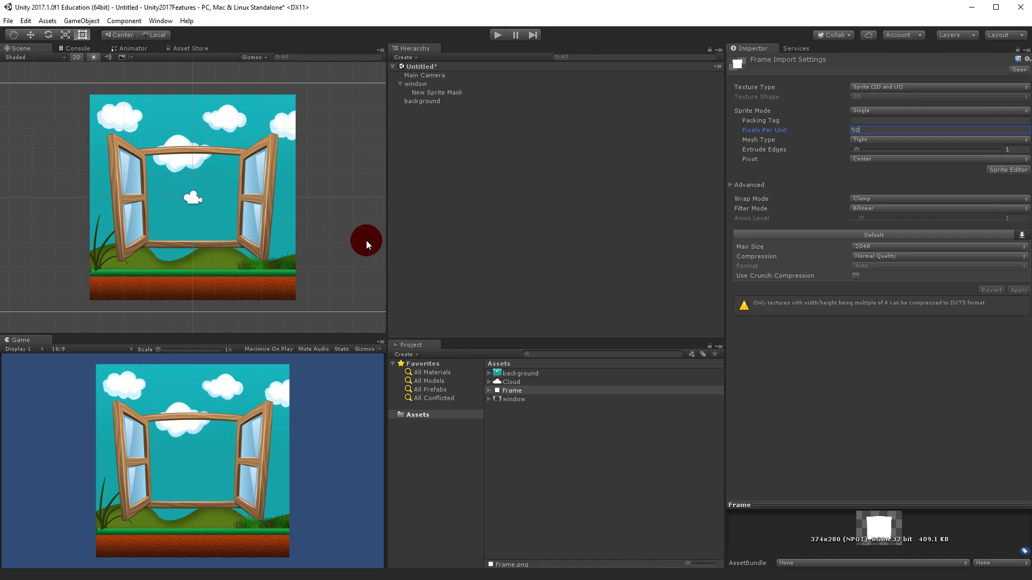
Step: Assign Frame as New Sprite Mask's sprite and make background a child of window
drag(514, 391, 534, 375)
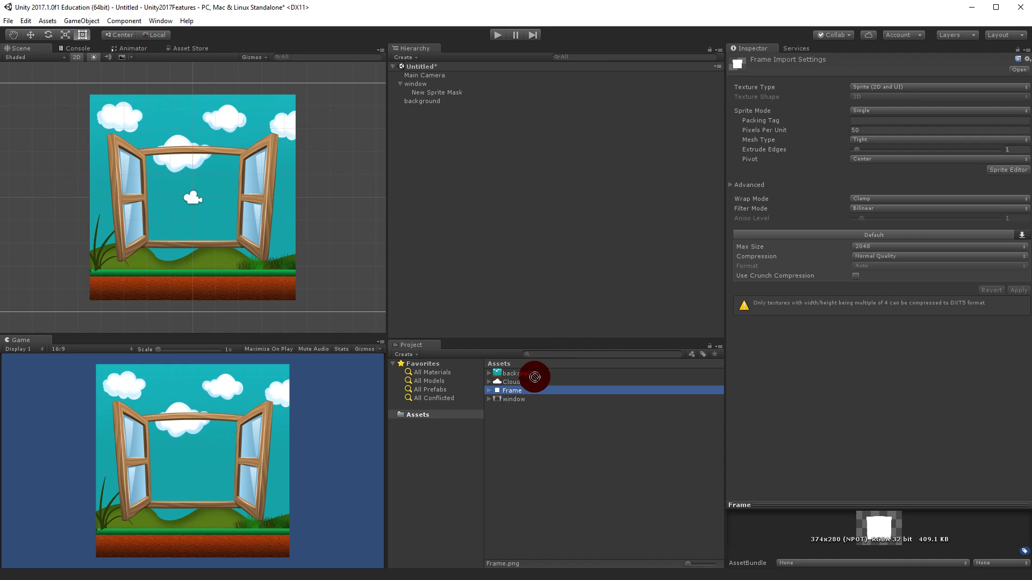
click(452, 93)
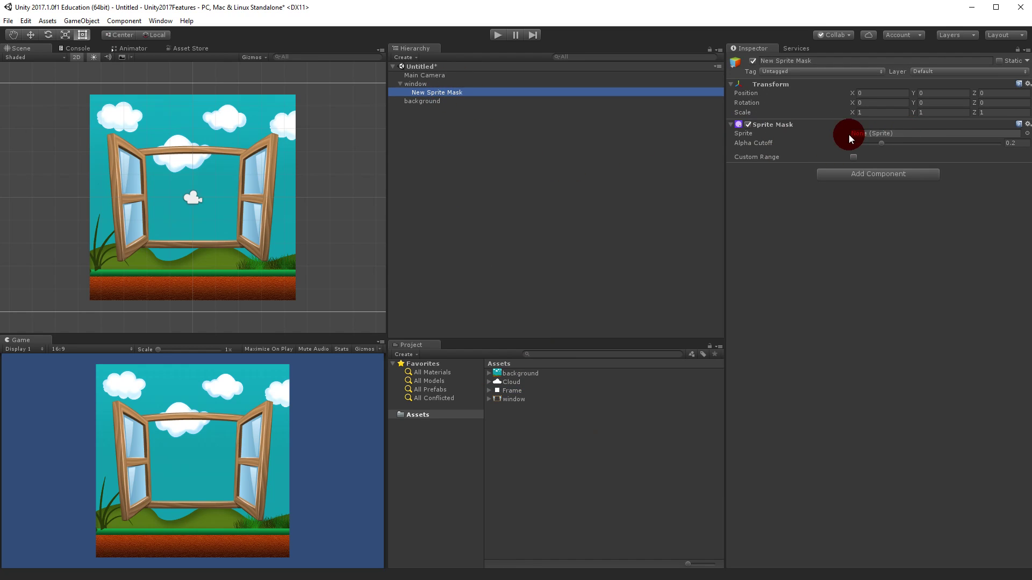
drag(512, 390, 887, 139)
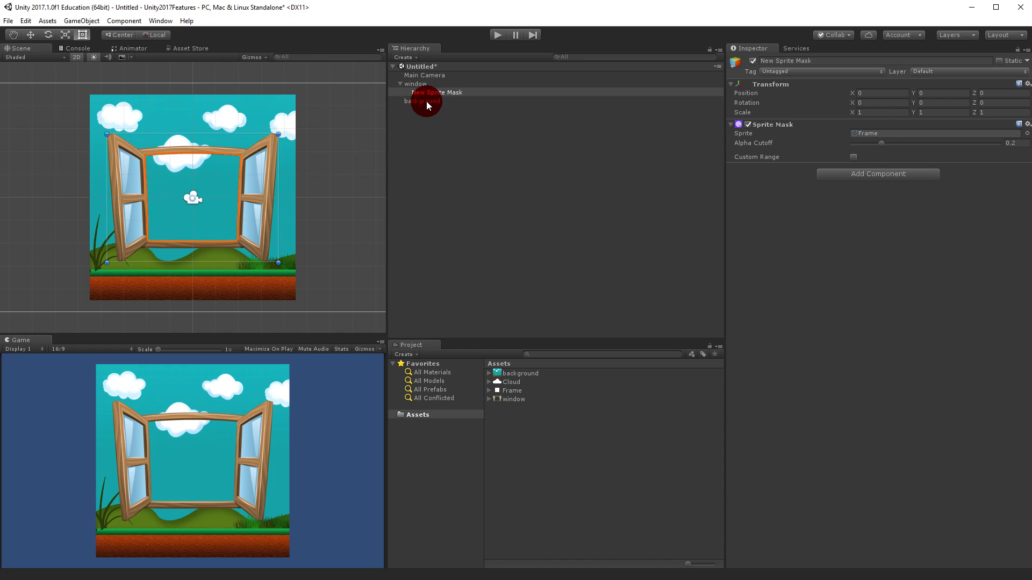
drag(427, 102, 424, 85)
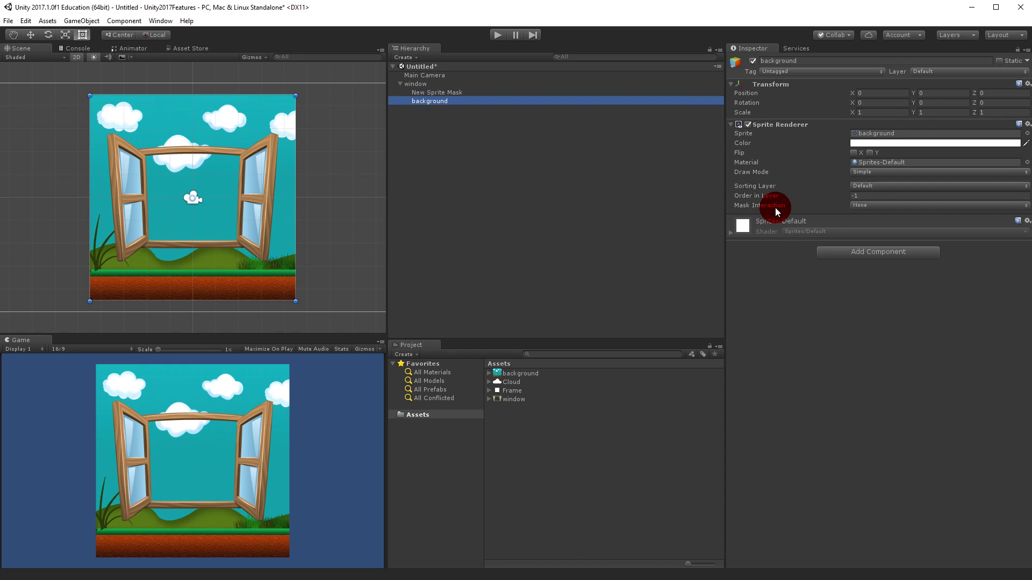
Step: Set background's Mask Interaction to Visible Inside Mask, after briefly trying Visible Outside Mask
click(871, 205)
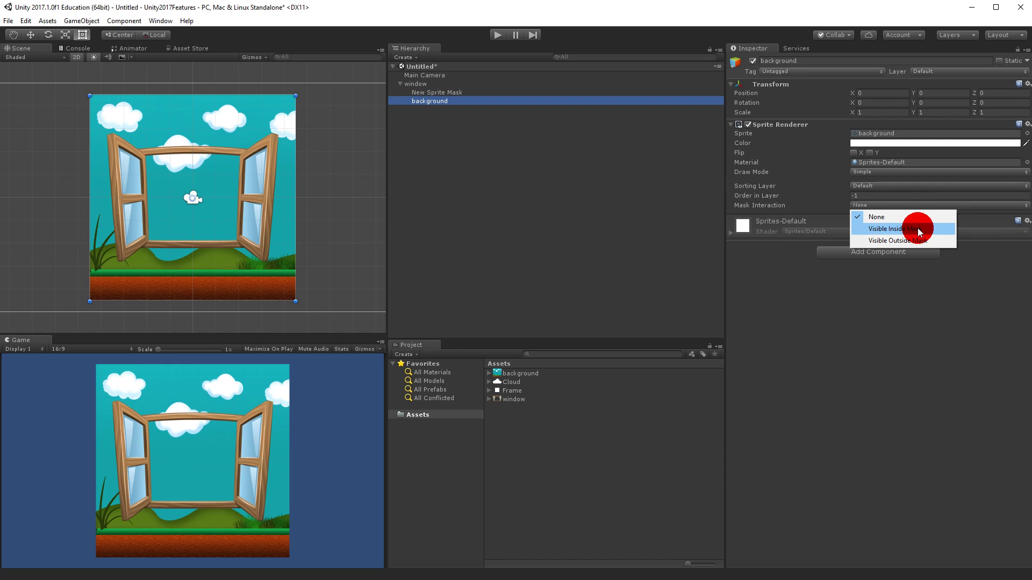
click(901, 230)
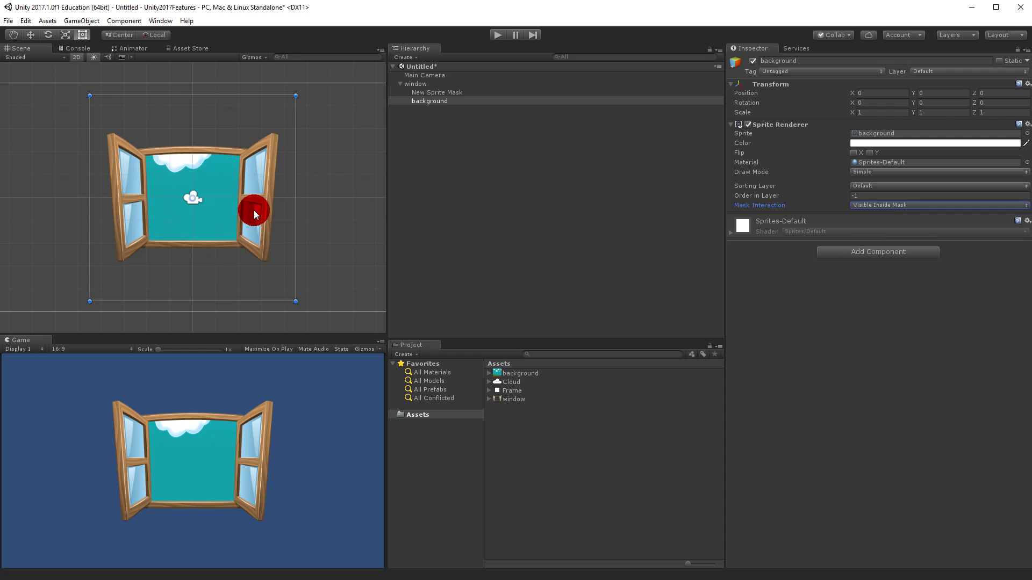
click(858, 205)
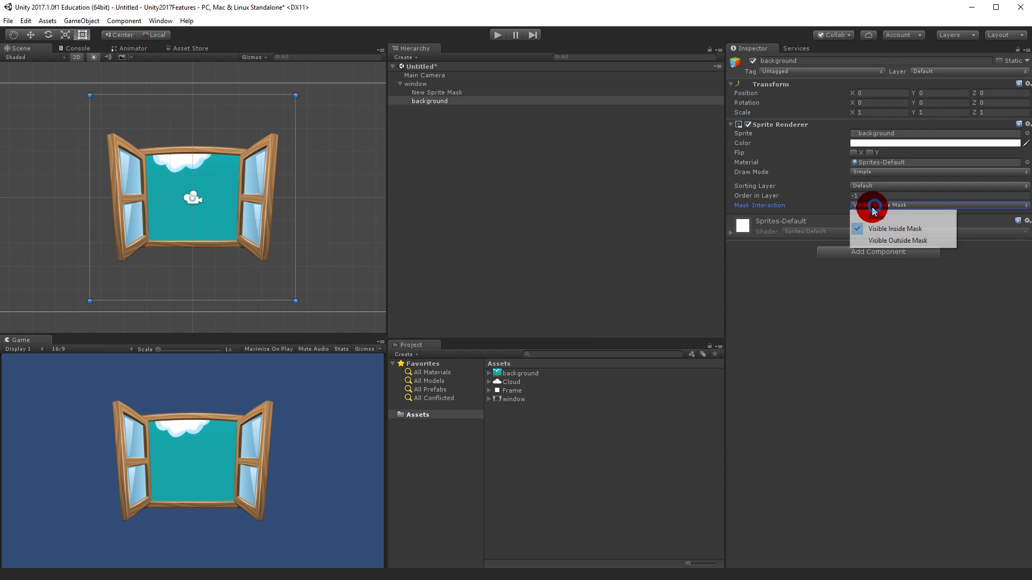
click(885, 242)
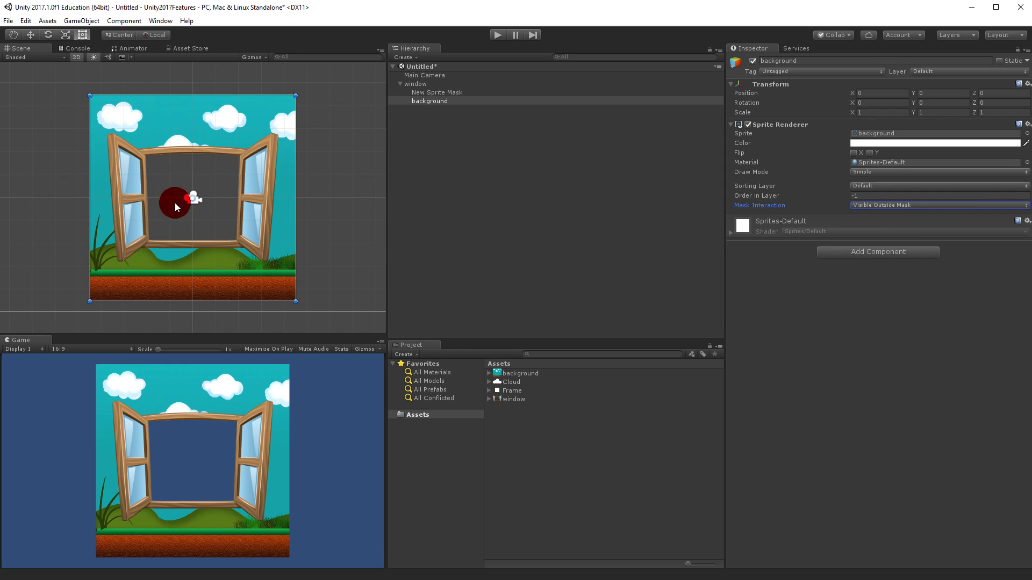
click(894, 204)
click(889, 229)
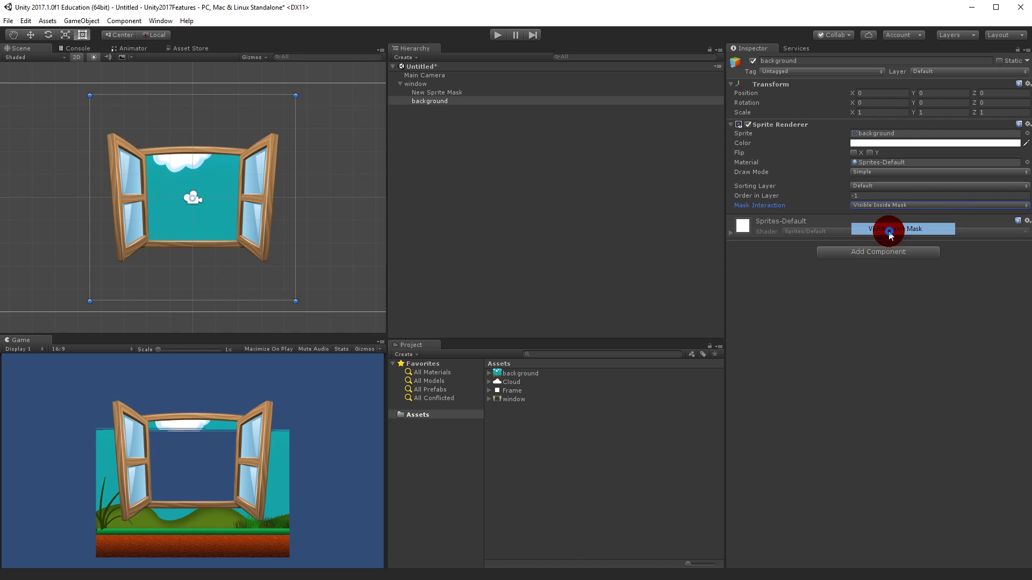
click(433, 100)
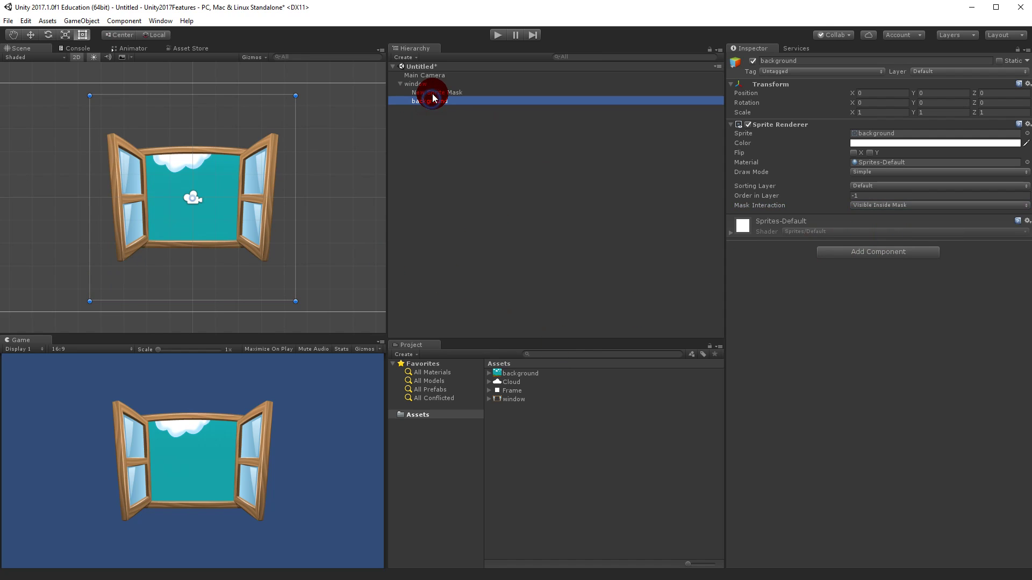
Step: Scale the background down to fit inside the window opening
drag(292, 297, 249, 242)
click(311, 235)
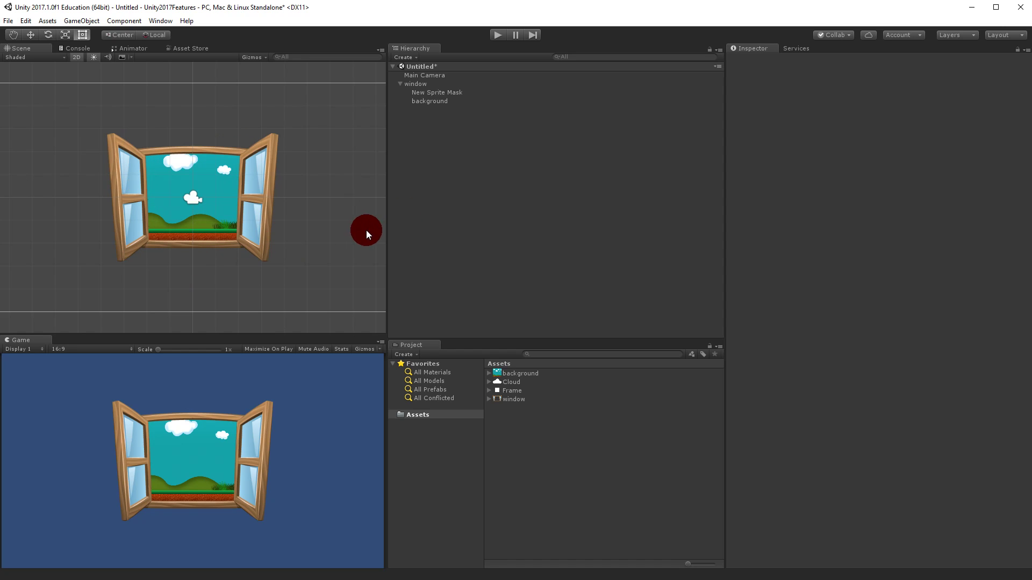
click(955, 16)
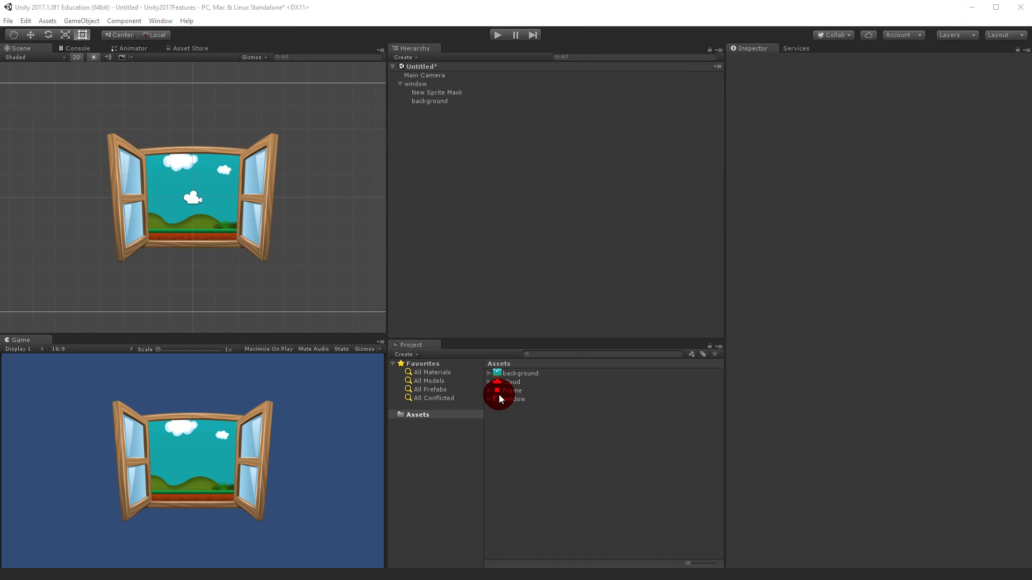
Step: Add the Cloud sprite at about 0.45 scale left of the window, parented to window
drag(512, 382, 441, 217)
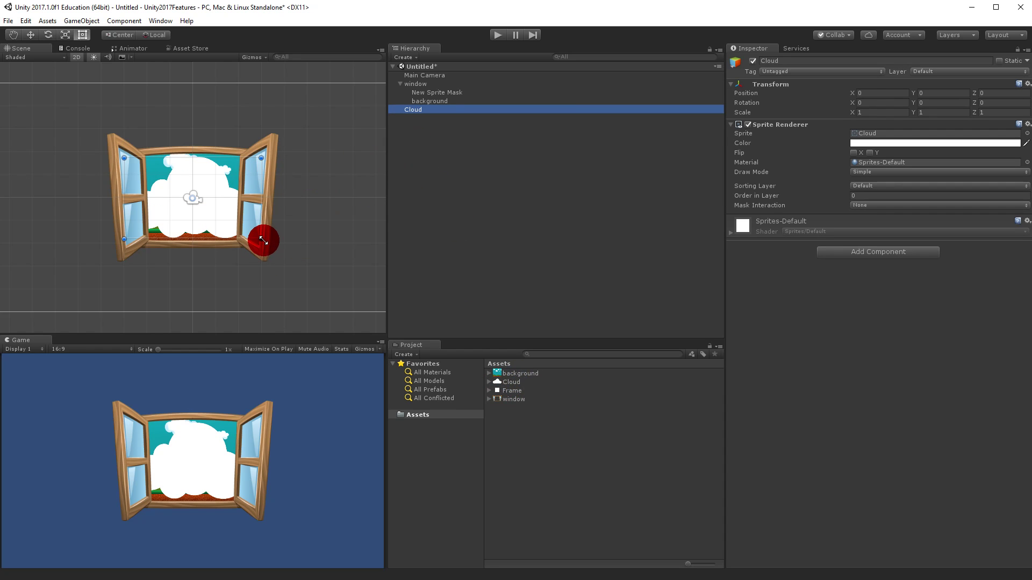
shift+drag(263, 241, 93, 180)
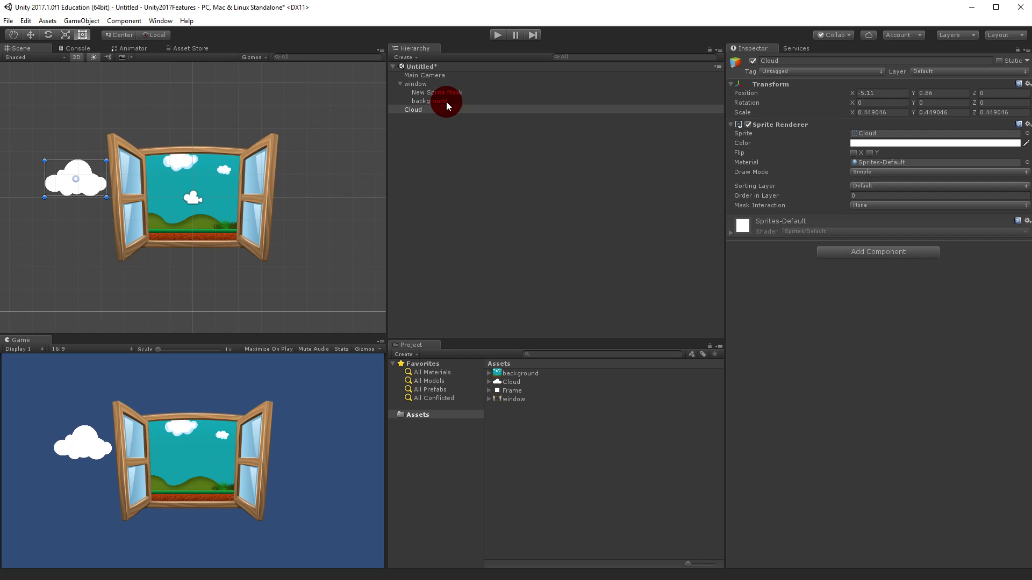
drag(413, 114, 431, 81)
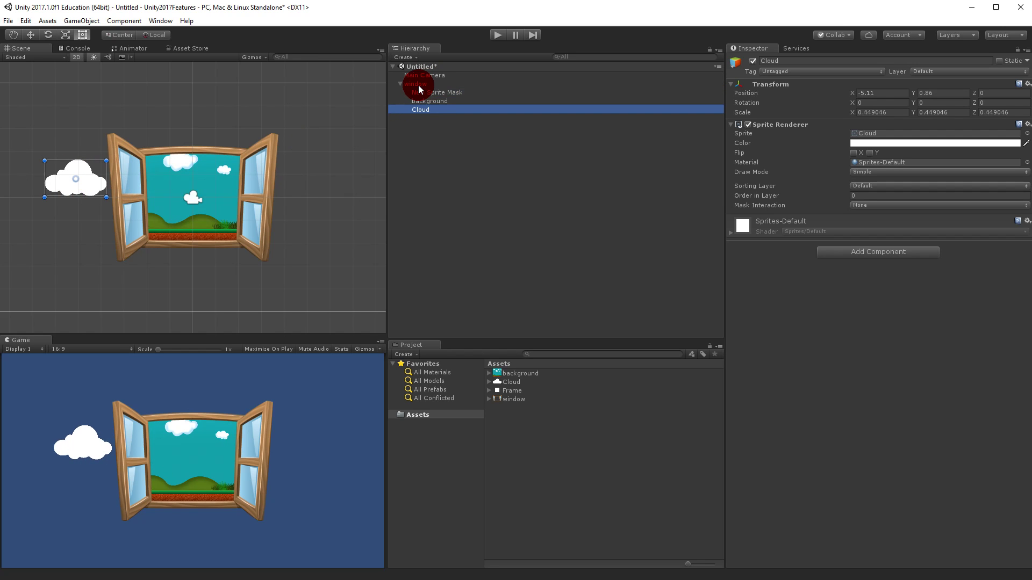
click(845, 201)
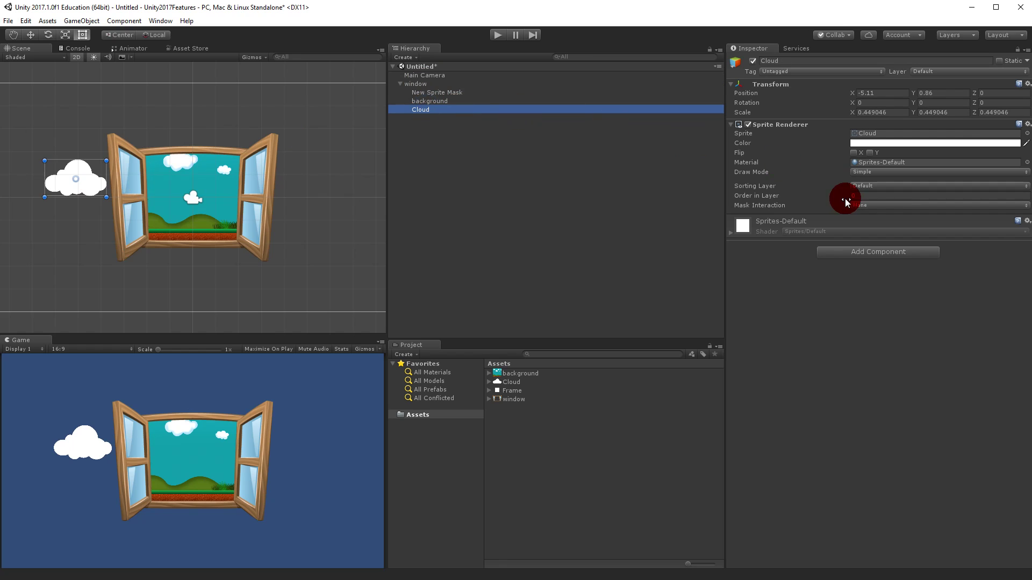
Step: Set the Cloud to Visible Inside Mask and move it to X -2.8 at the window's left edge
click(882, 205)
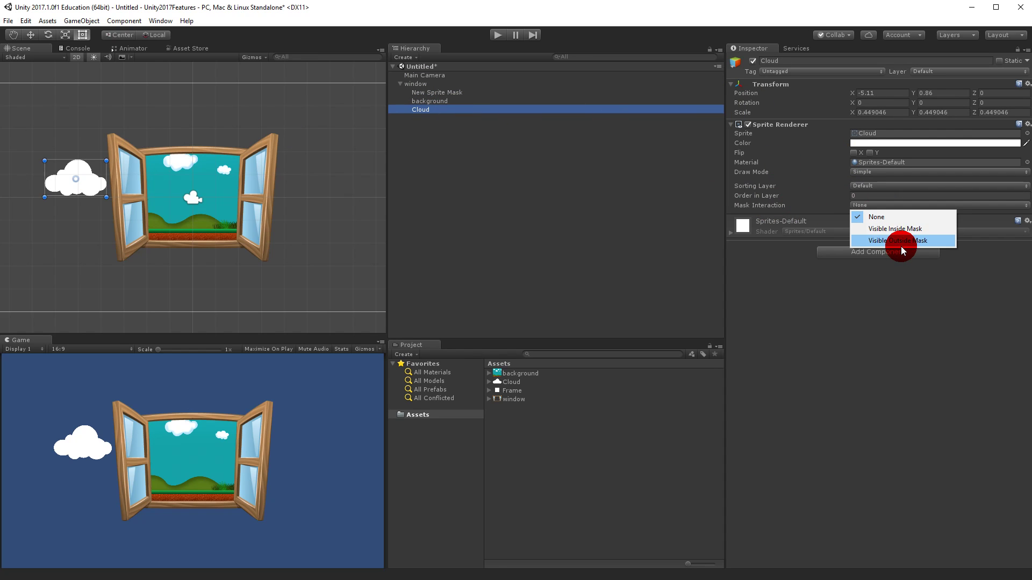
click(903, 228)
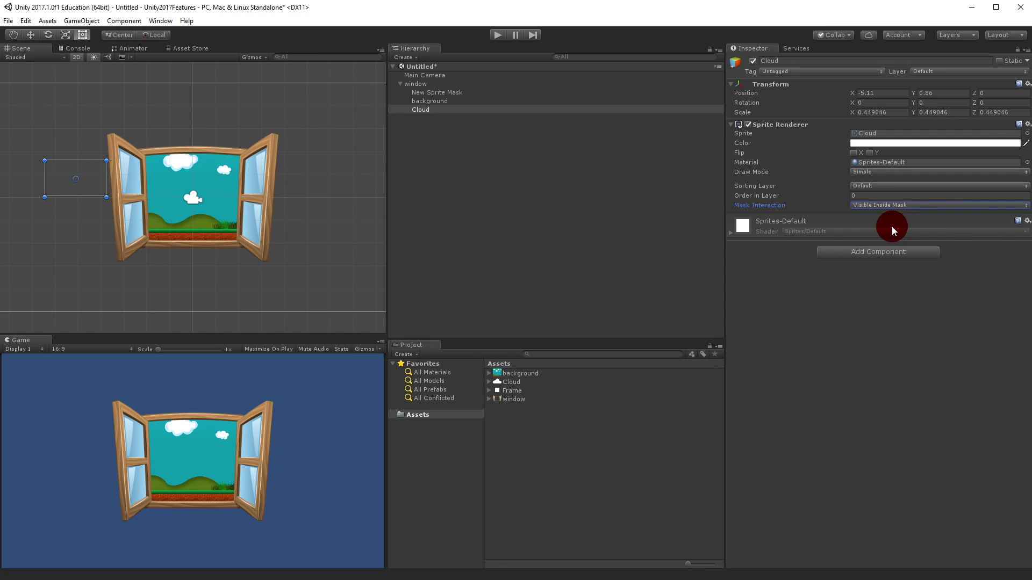
drag(56, 171, 120, 166)
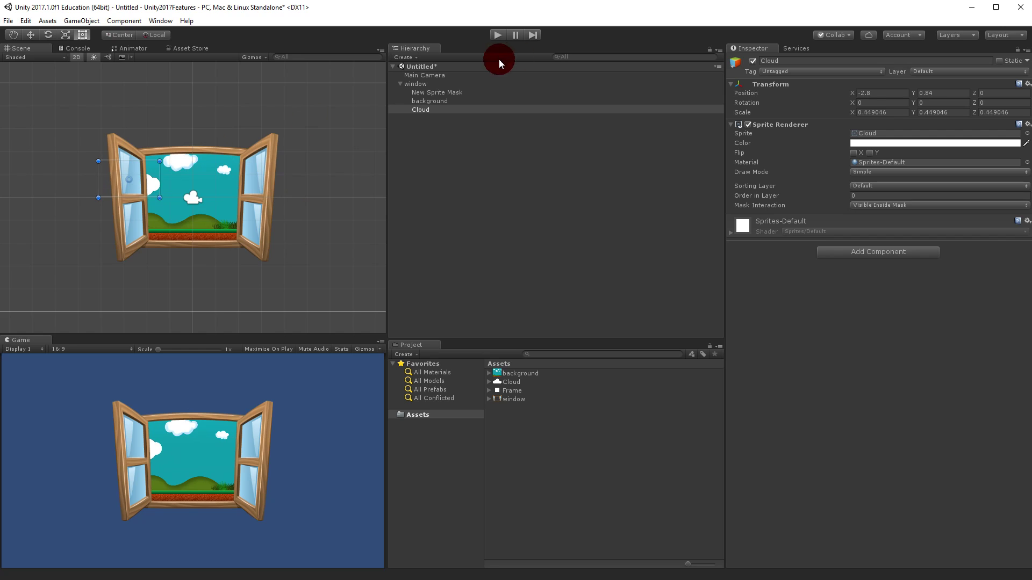
Step: Create a C# script named Cloud in Assets and open Cloud.cs in Visual Studio
right_click(546, 429)
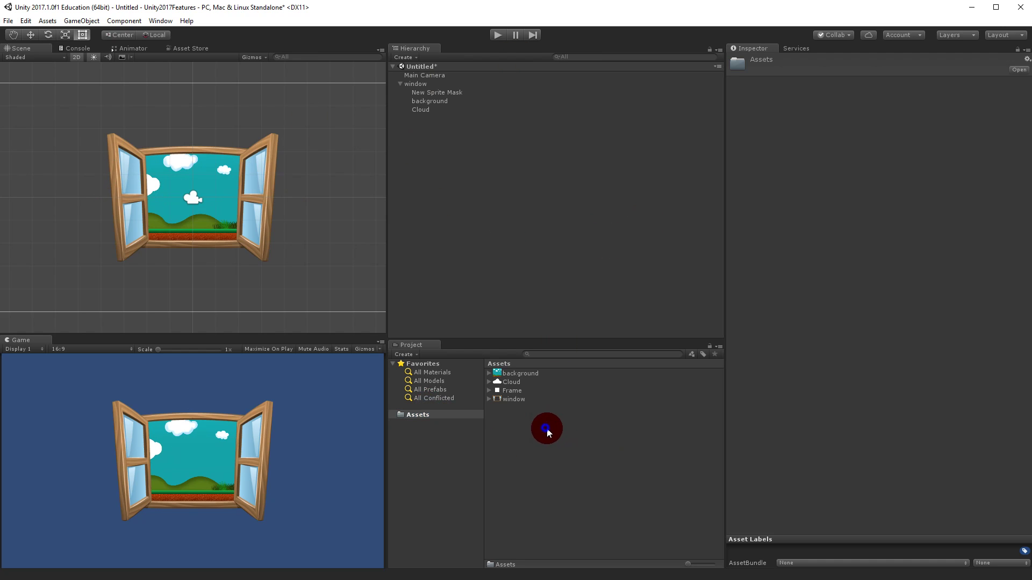
mouse_move(608, 436)
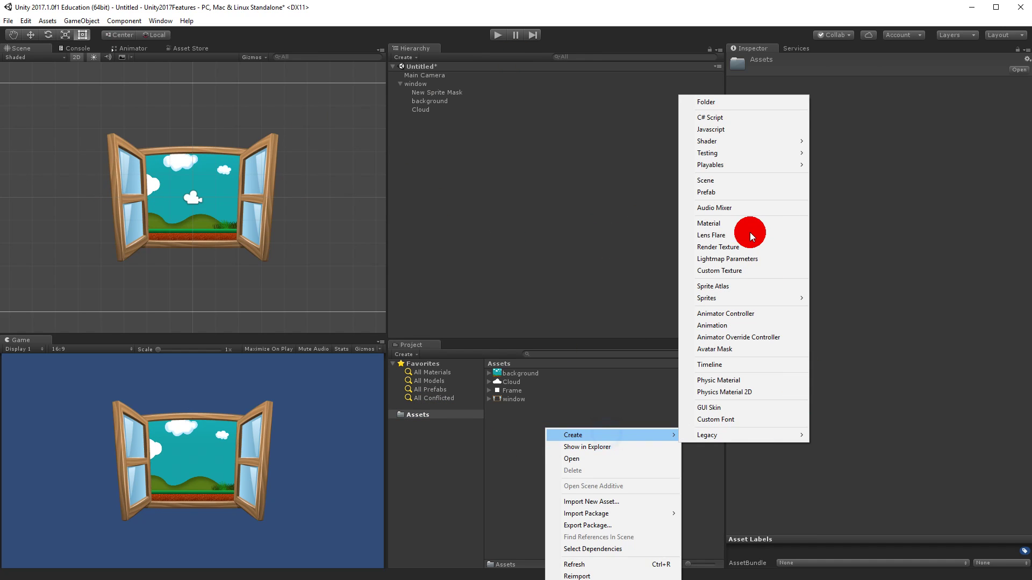
click(731, 116)
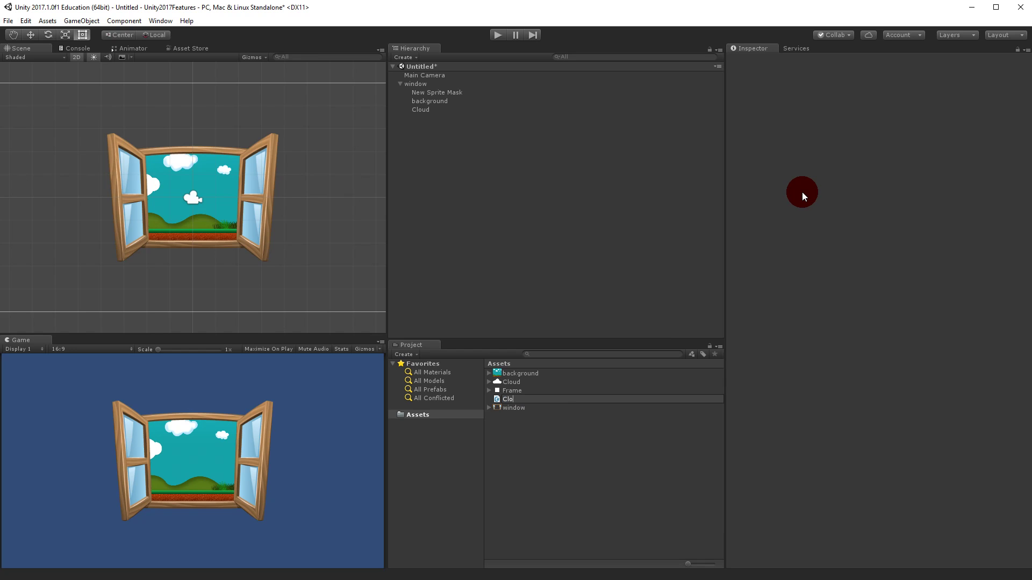
text(Cloud)
key(Return)
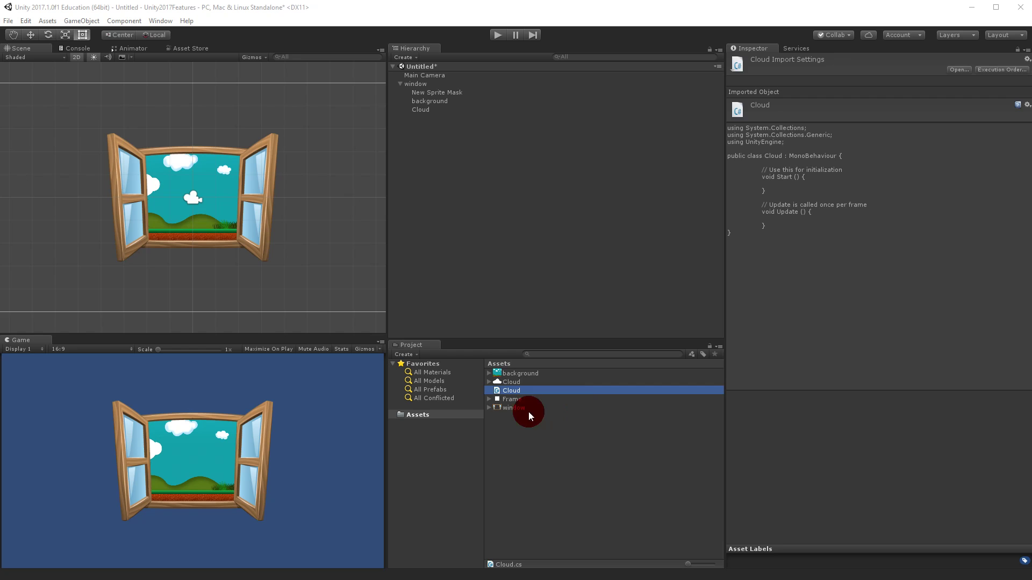
double_click(525, 390)
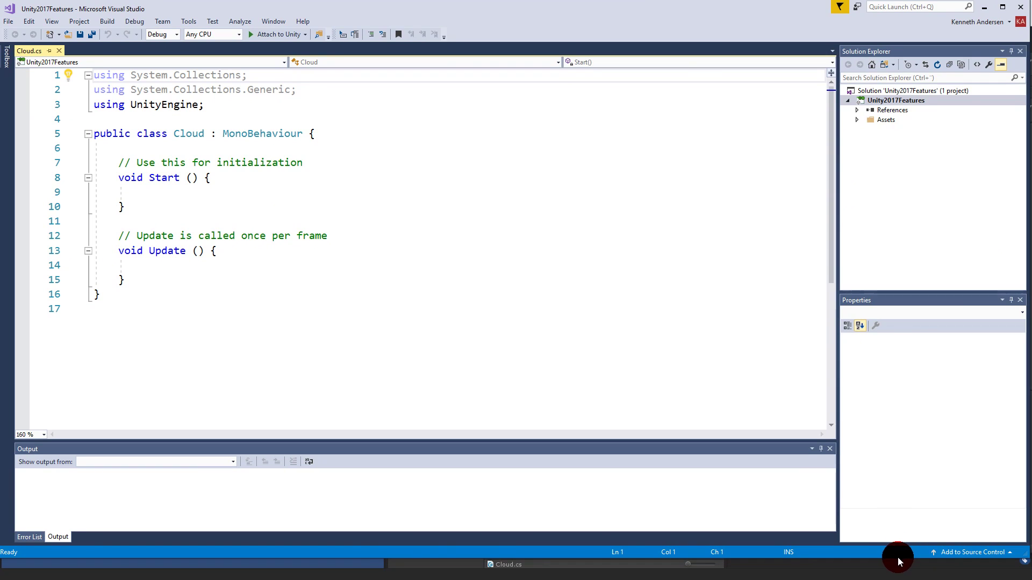
Step: Add a [SerializeField] private float speed field to the Cloud class
drag(897, 559, 897, 579)
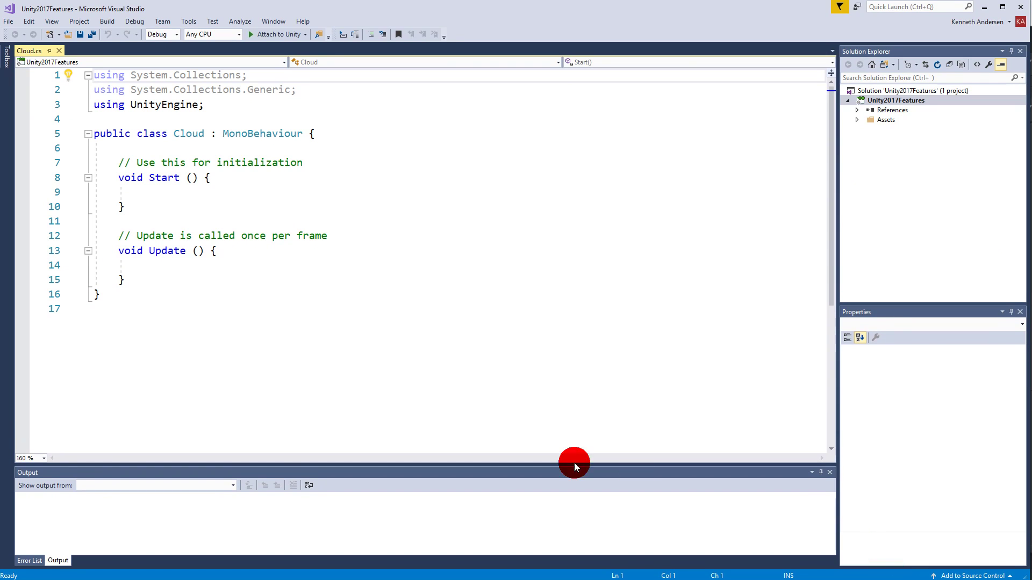
click(209, 149)
key(Return)
key(Return)
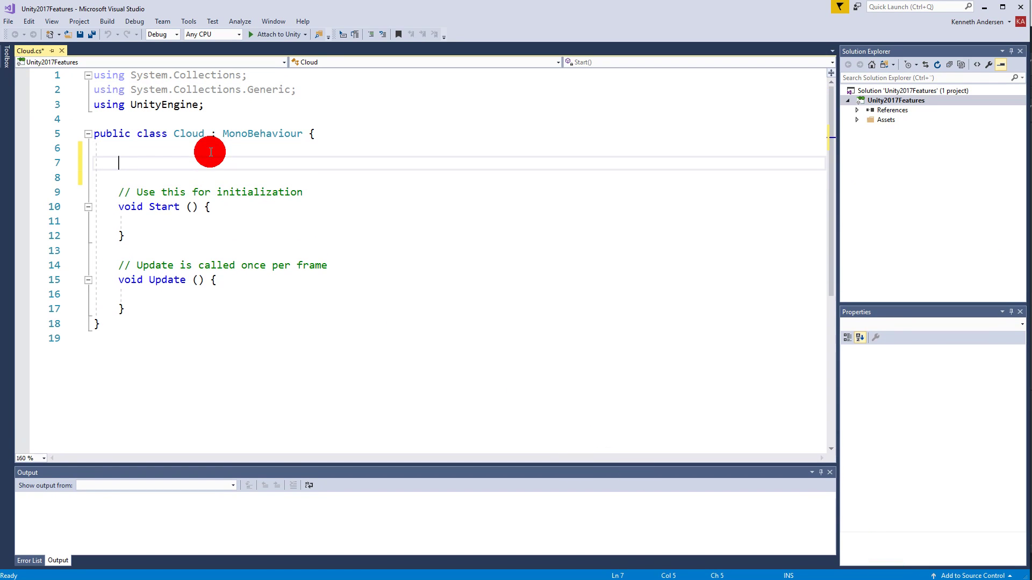
text(pr)
key(Tab)
text(flo)
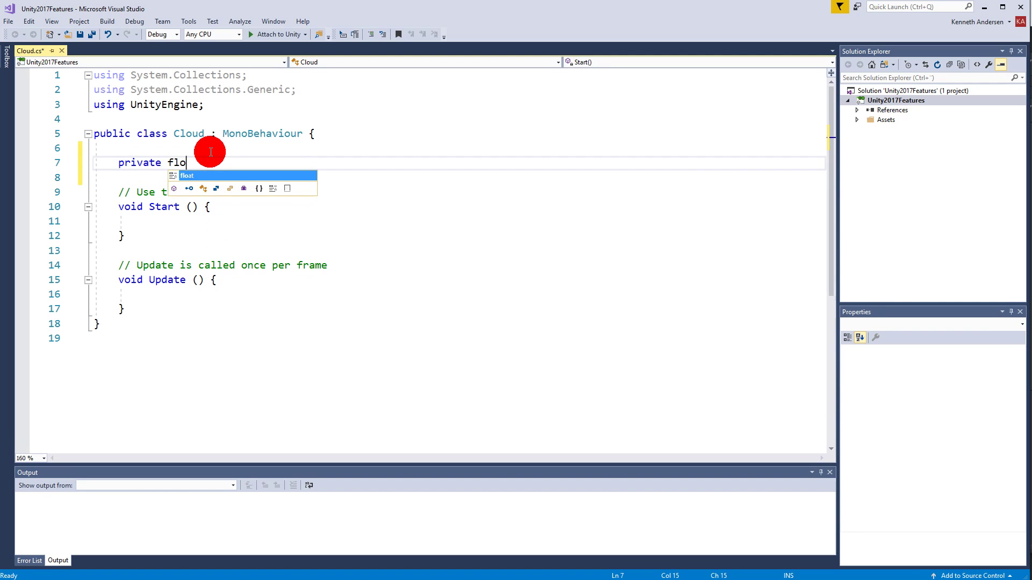
text(at speed;)
key(Return)
key(Up)
key(Up)
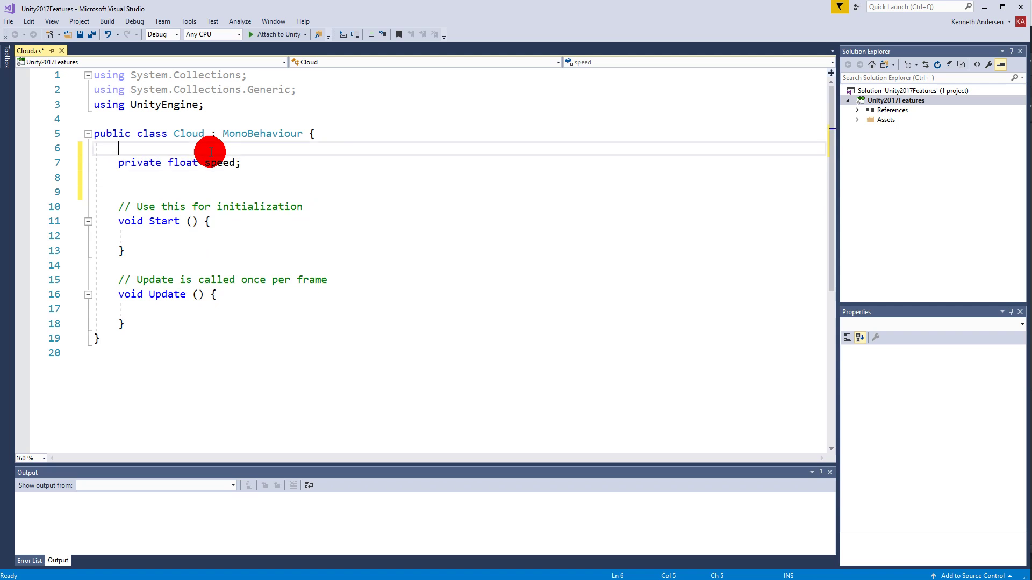
key(Return)
text([])
key(Left)
text(seri)
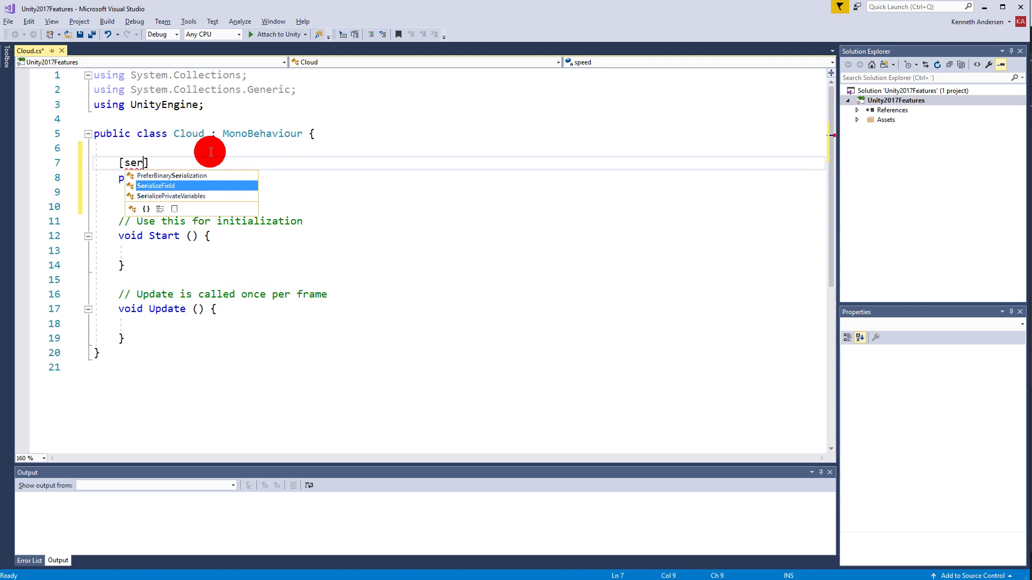
key(Tab)
key(Down)
key(Down)
key(Down)
key(Down)
key(Down)
key(Down)
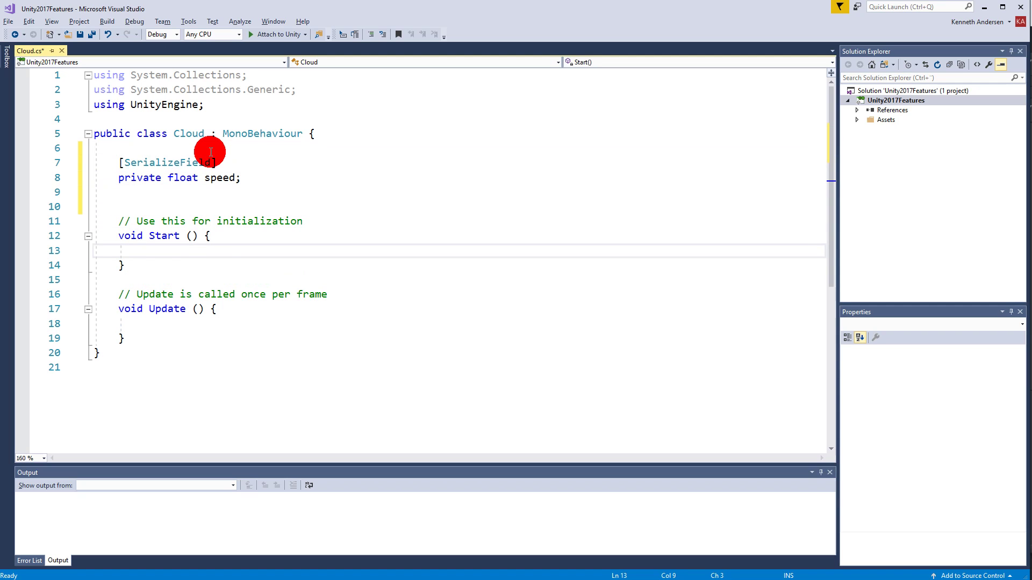
text(se)
key(BackSpace)
key(BackSpace)
key(Up)
key(Up)
key(Up)
key(Up)
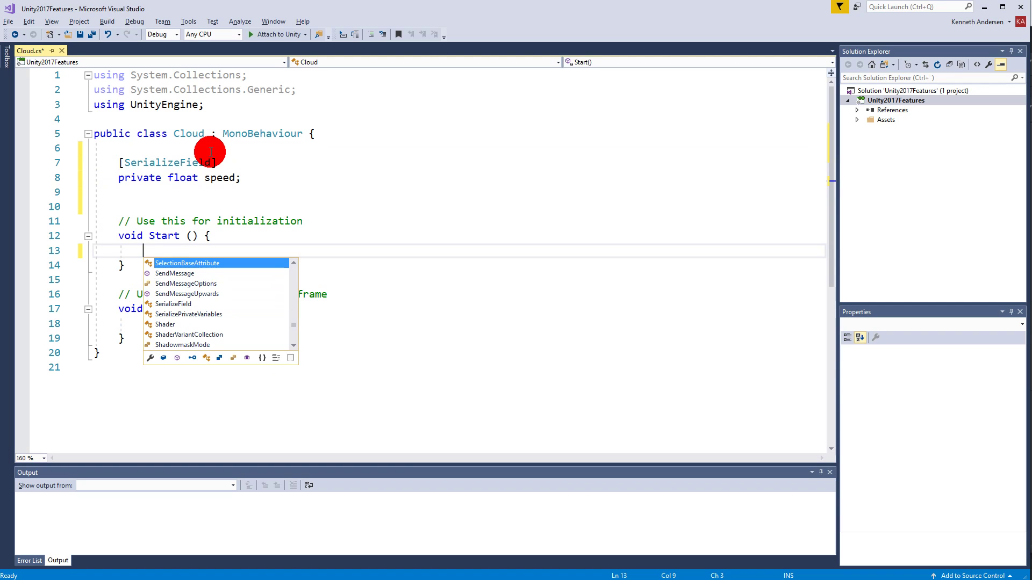
Step: Declare private Vector3 startPos and assign transform.position to it in Start()
click(152, 197)
key(Return)
text(private)
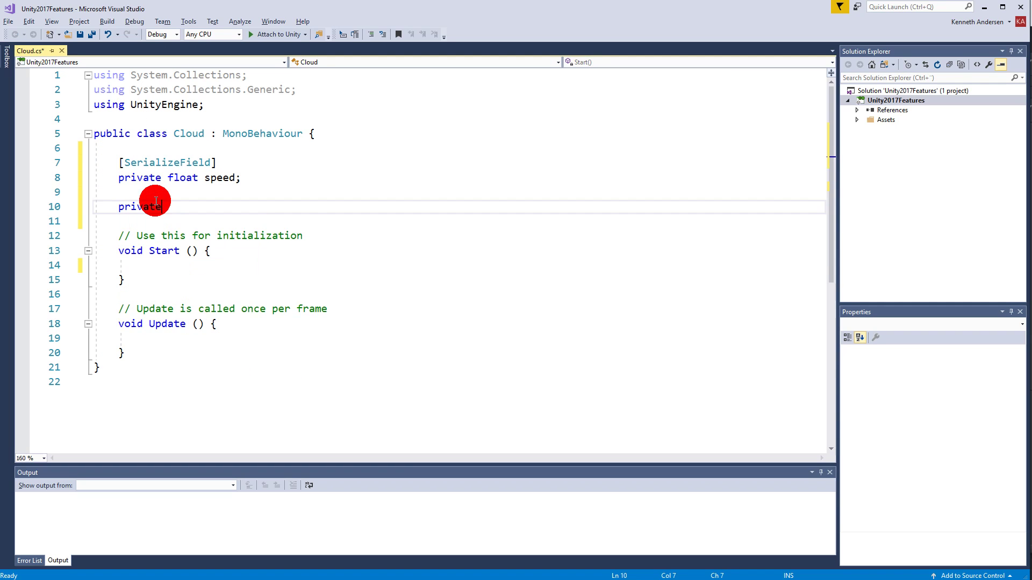
text( vec)
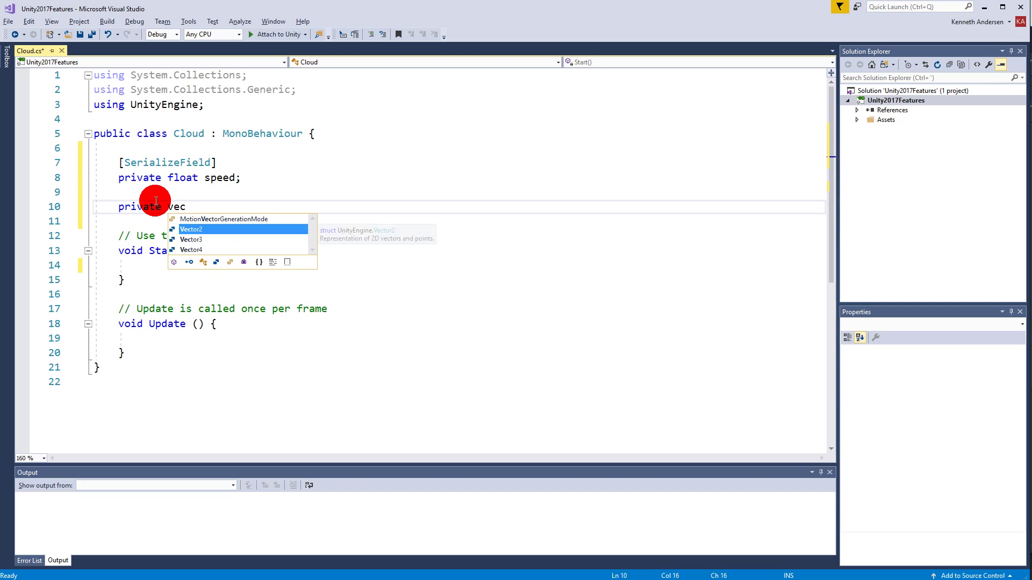
key(Down)
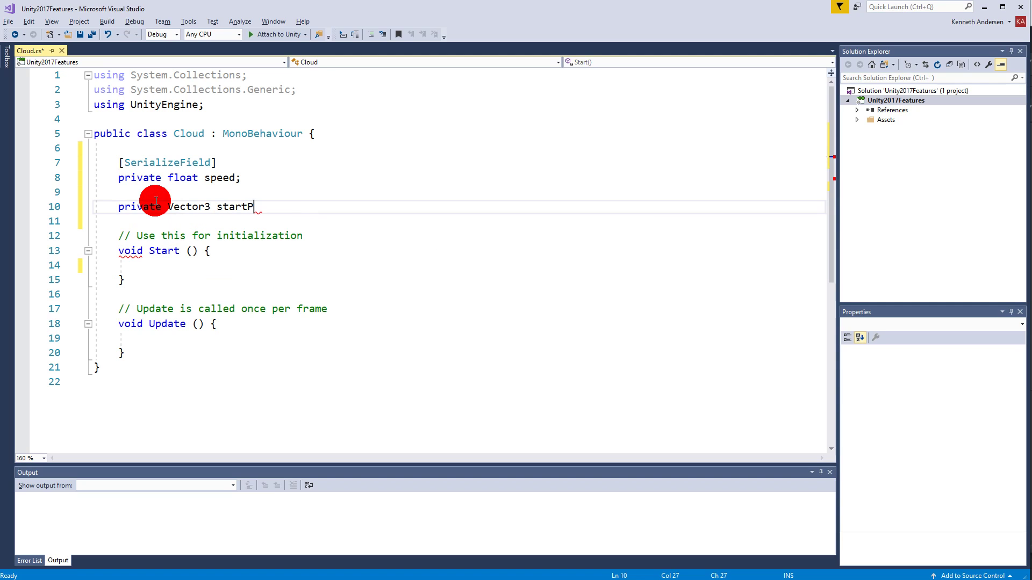
key(Down)
key(Down)
key(Down)
key(Down)
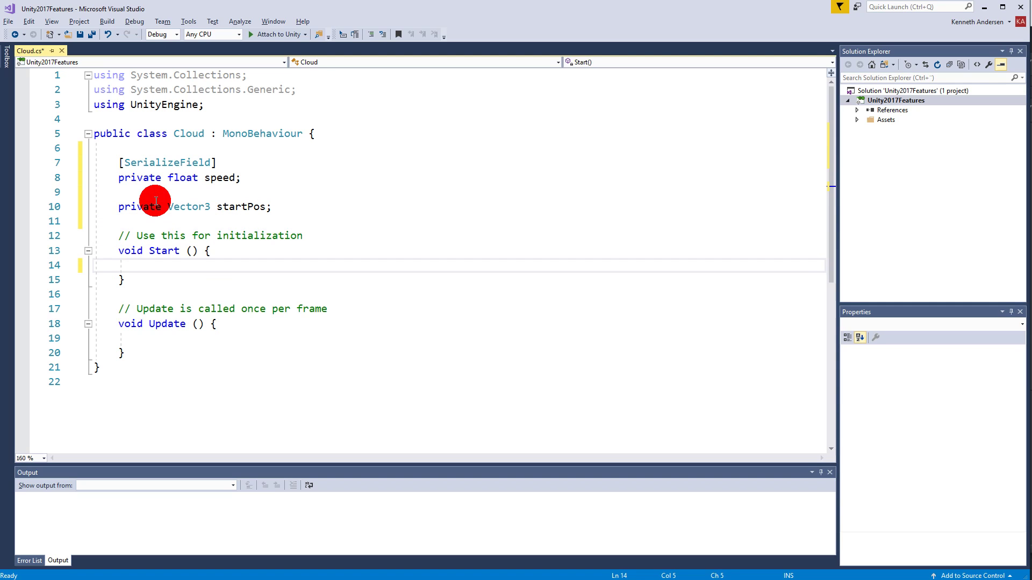
text(starpo = transform)
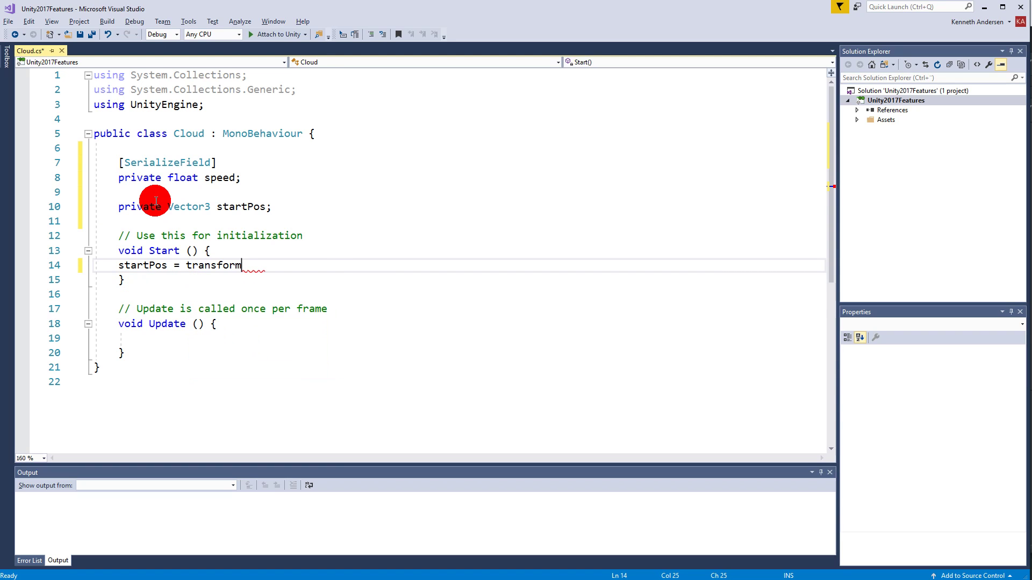
text(.position;)
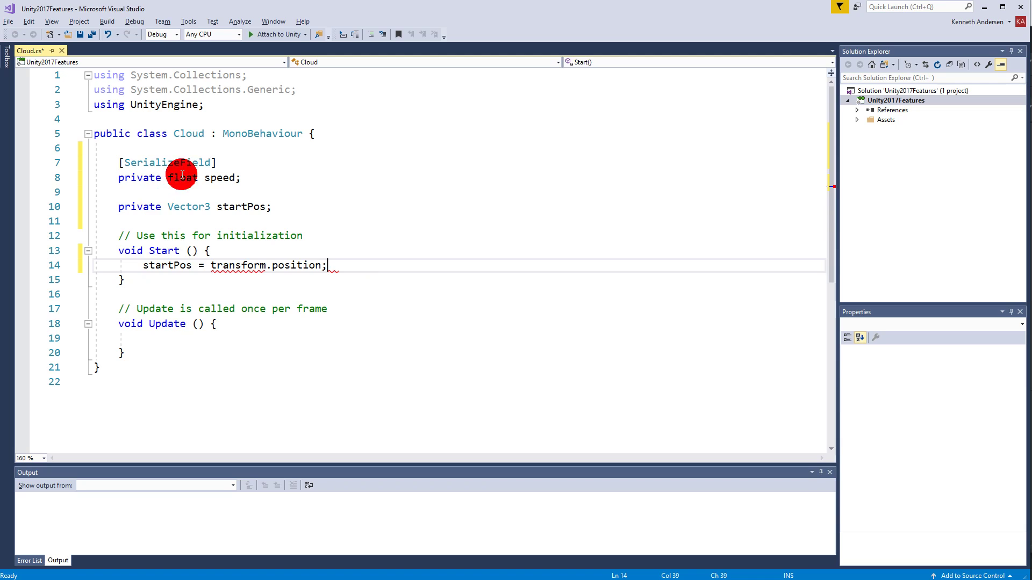
scroll(196, 340, down, 1)
click(167, 313)
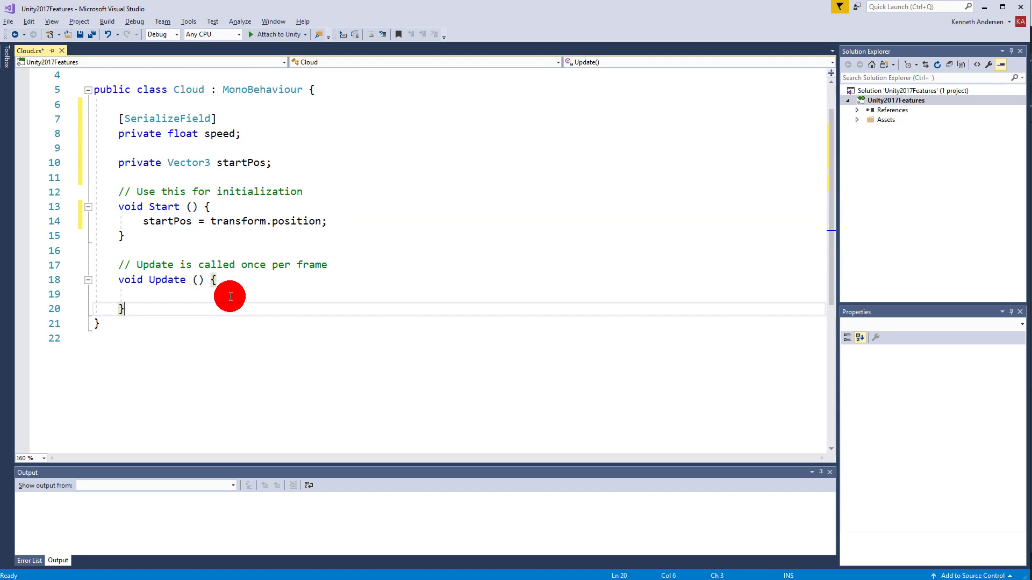
Step: In Update, add transform.Translate(Vector3.right * Time.deltaTime * speed) and save Cloud.cs
click(226, 292)
key(Return)
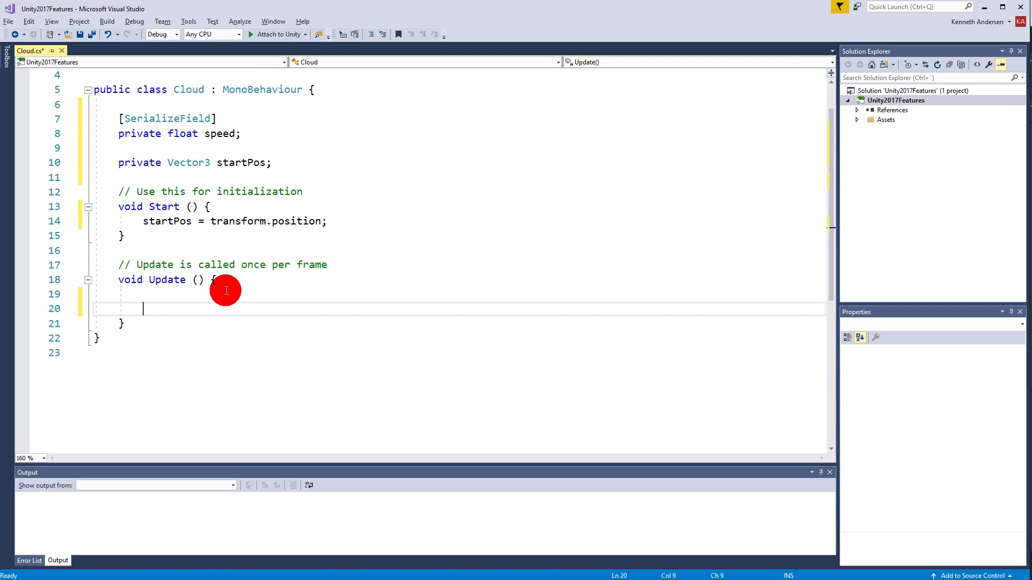
text(transform.tr)
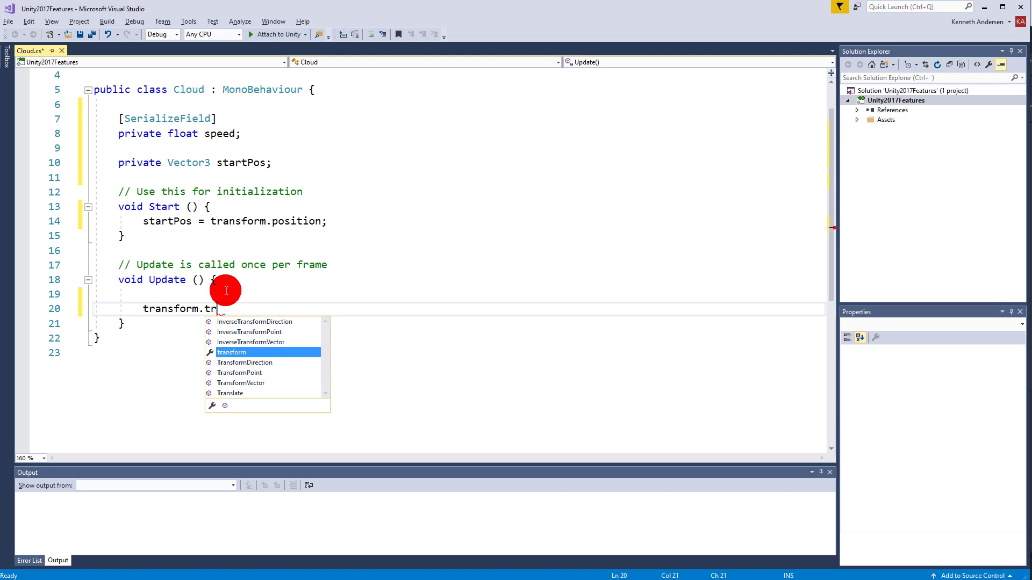
key(Down)
key(Down)
key(Tab)
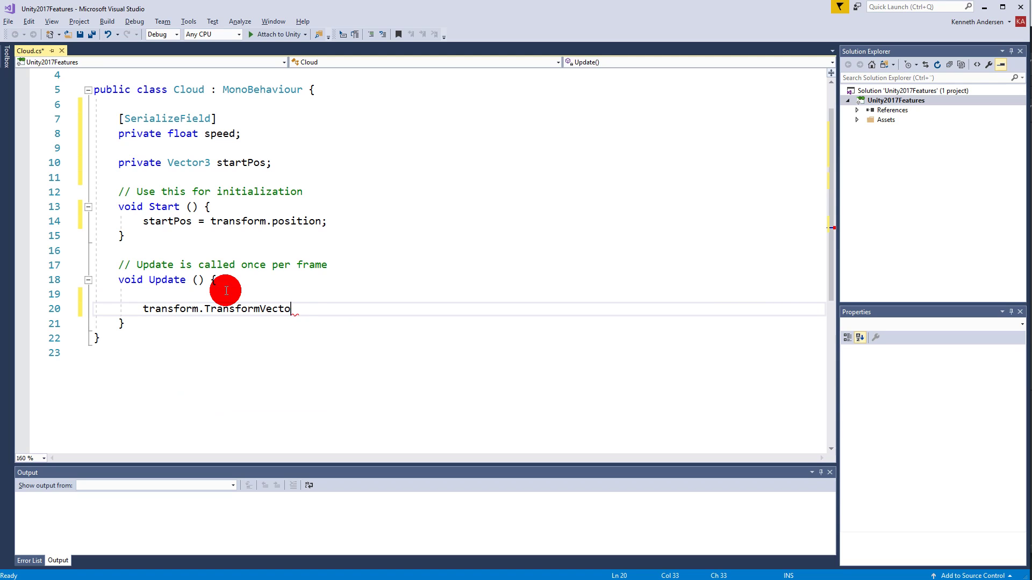
text(.transl)
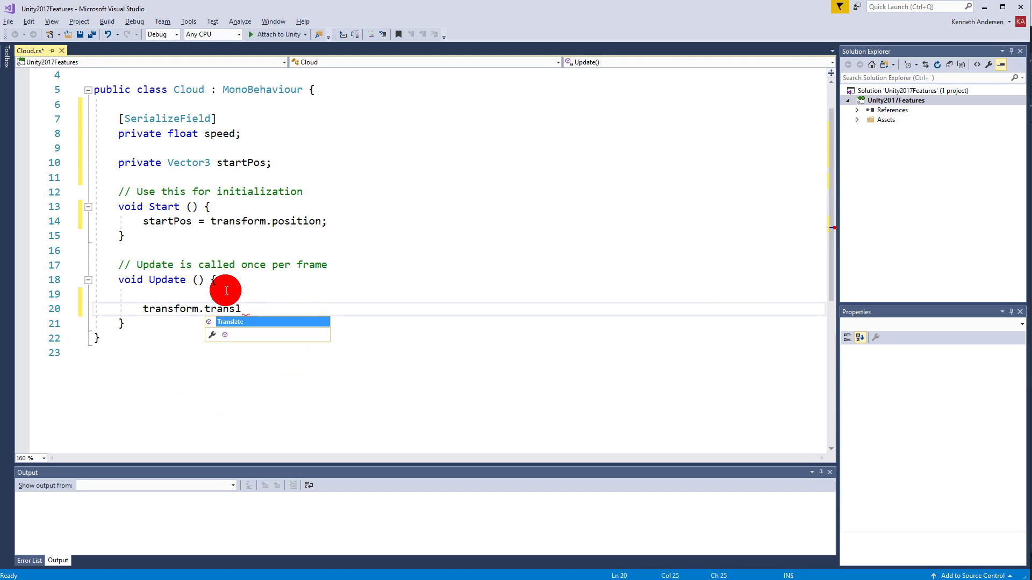
key(Tab)
text((vec)
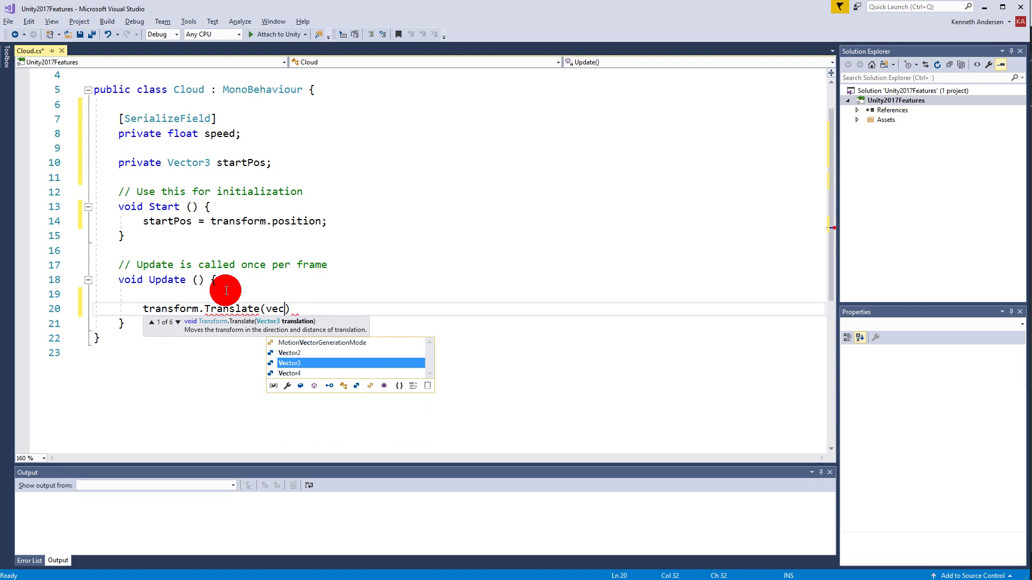
key(Tab)
text(.right * )
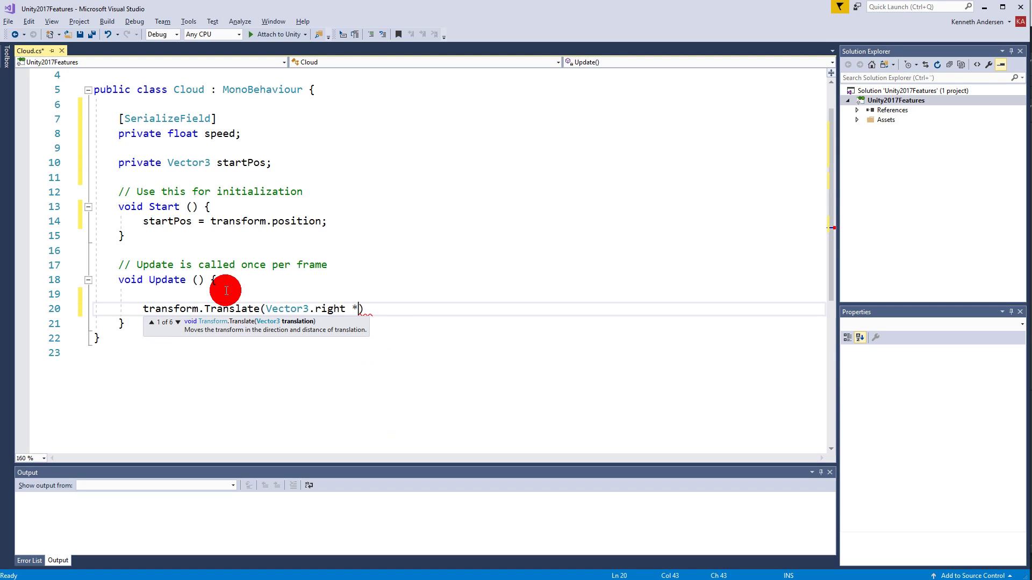
text(time.d)
key(Tab)
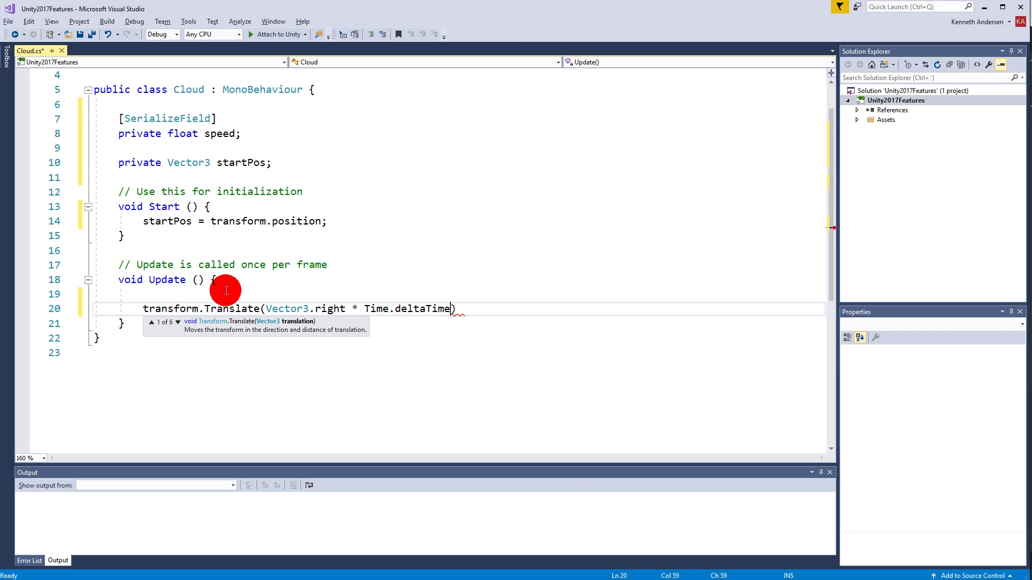
text(* speed);)
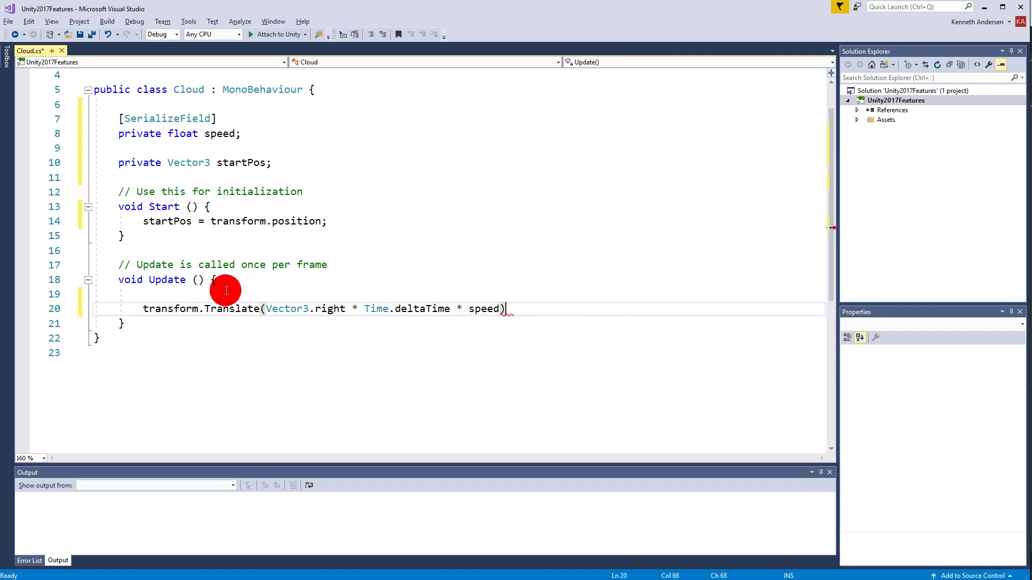
key(ctrl+s)
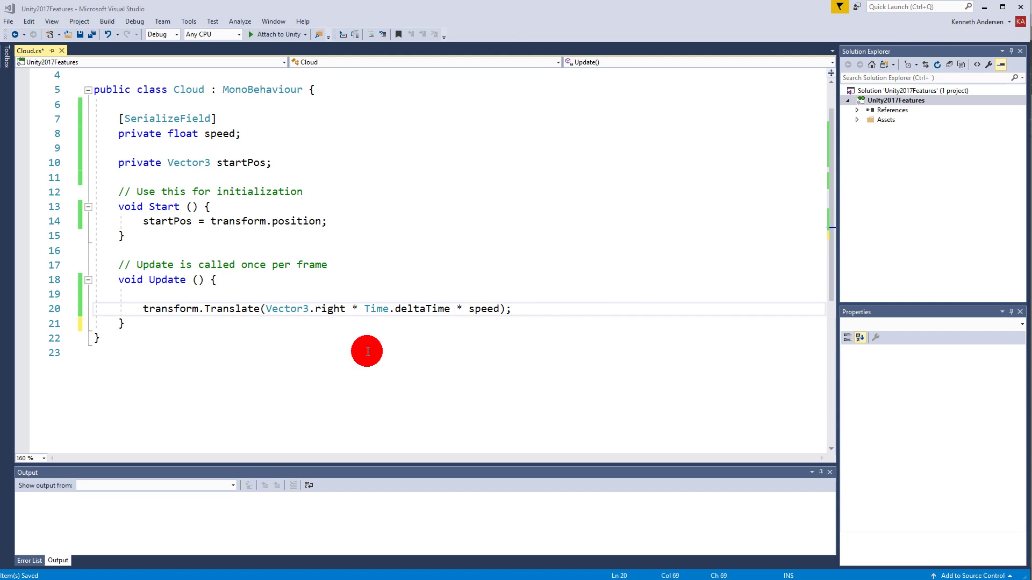
Step: Add an OnBecameInvisible method setting transform.position = startPos, and Save All
click(199, 322)
key(Return)
key(Return)
text(void )
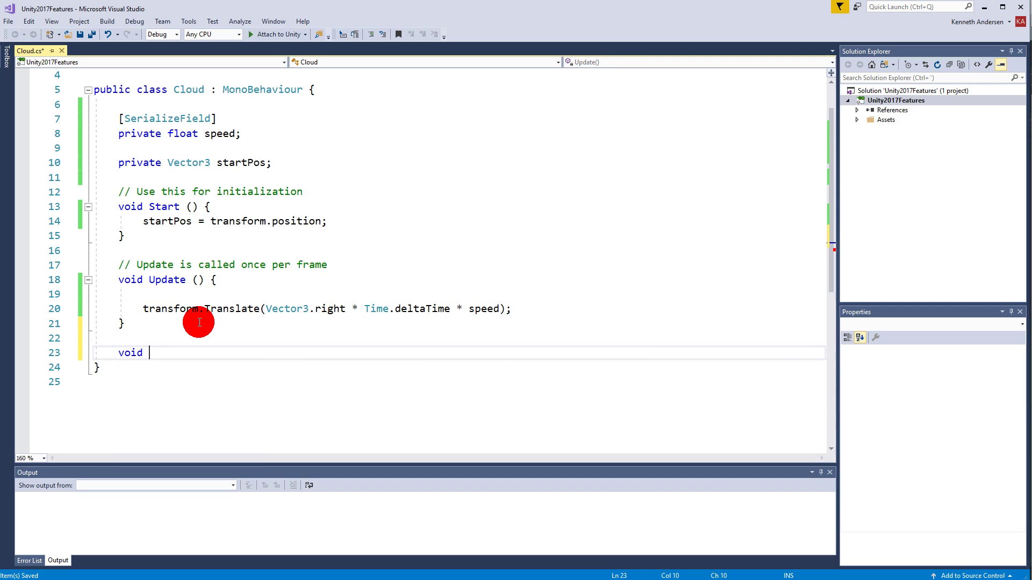
text(OnBem)
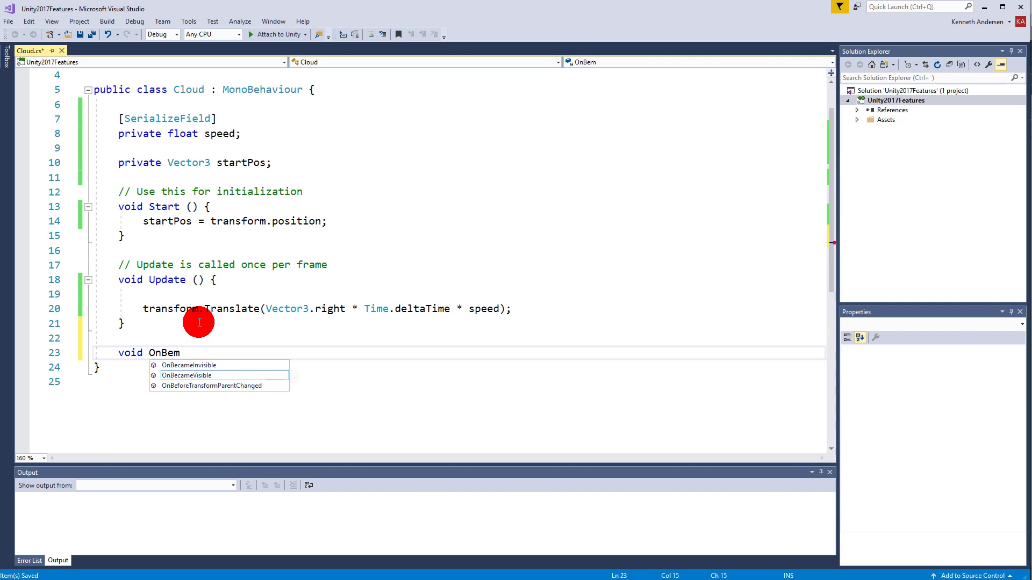
key(Up)
key(Tab)
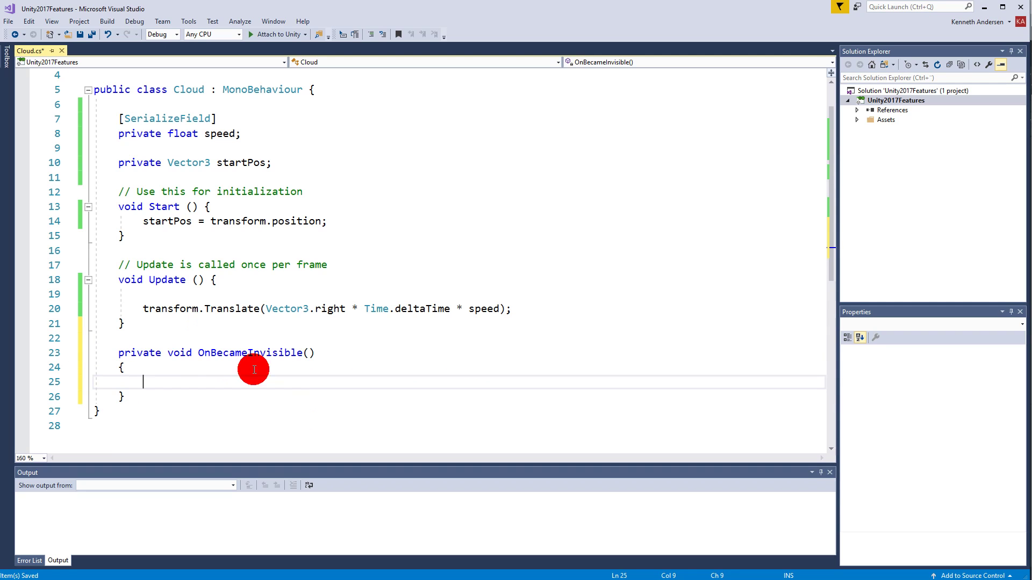
double_click(215, 353)
click(179, 389)
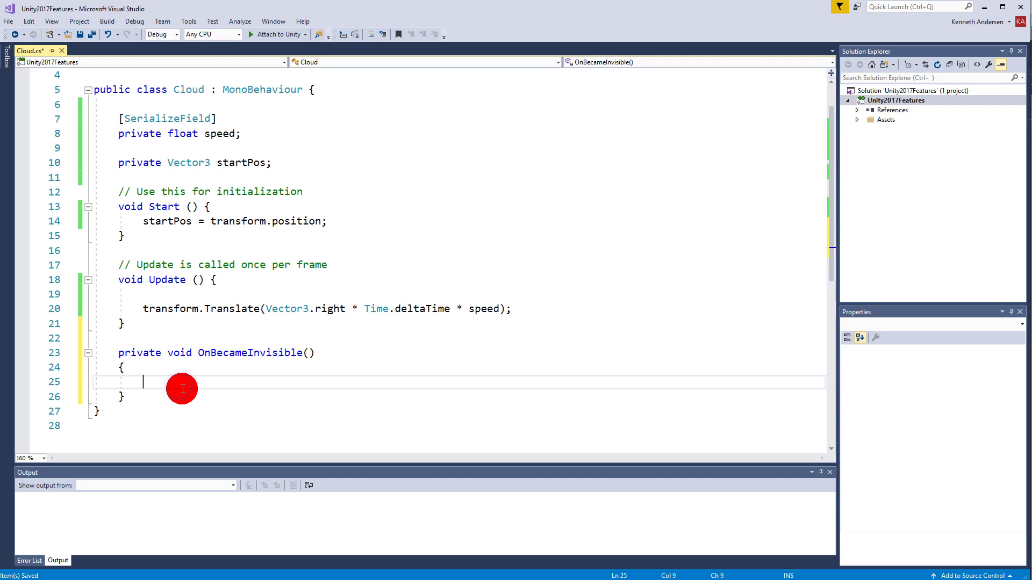
text(transform.position = )
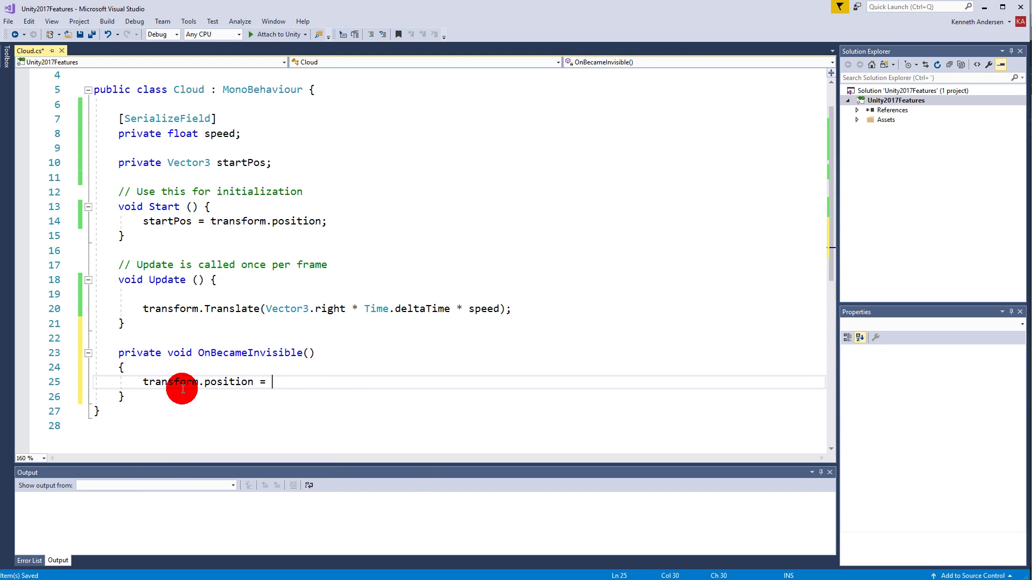
text(startPos;)
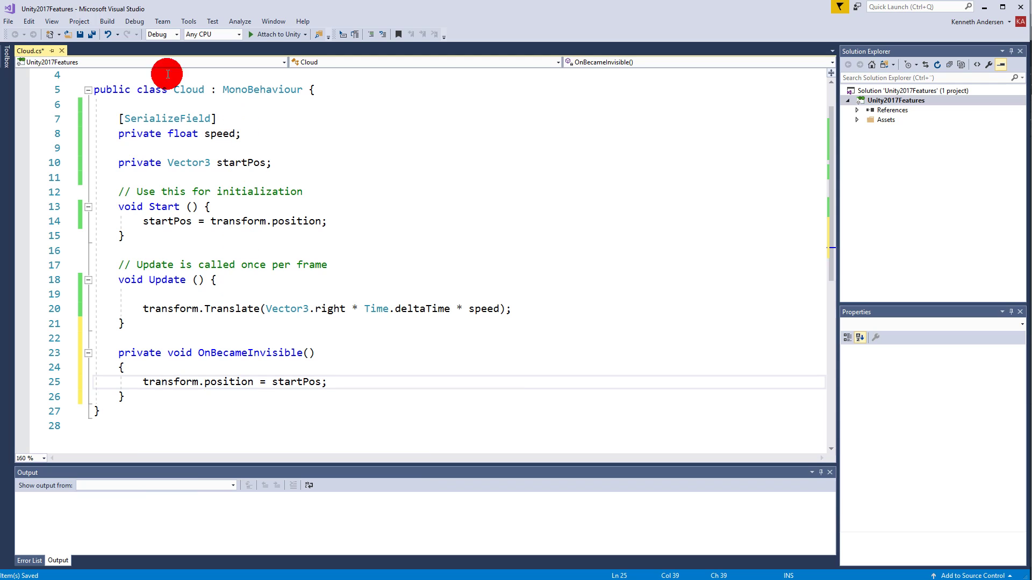
click(91, 34)
key(alt+Tab)
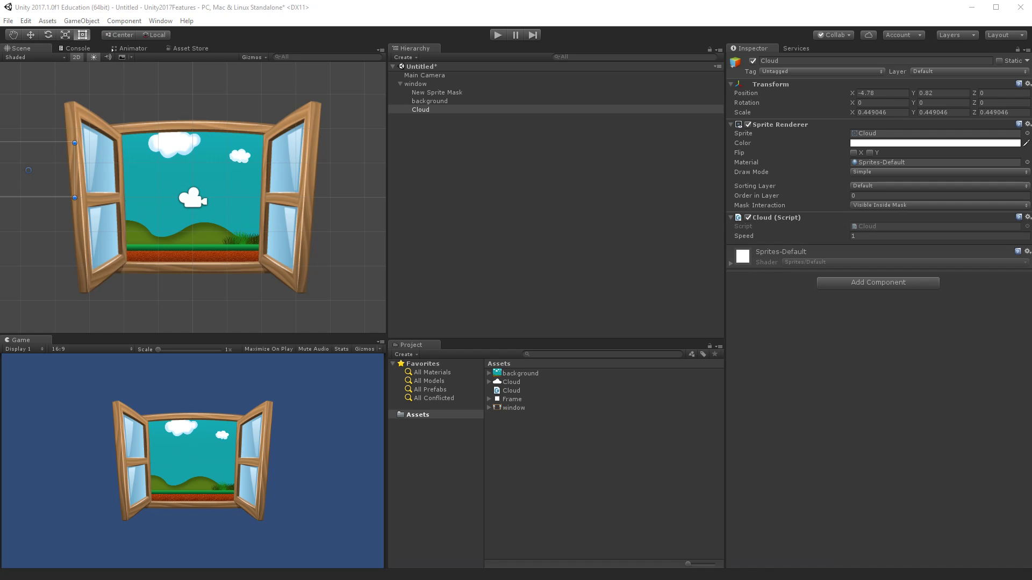
click(446, 101)
click(423, 110)
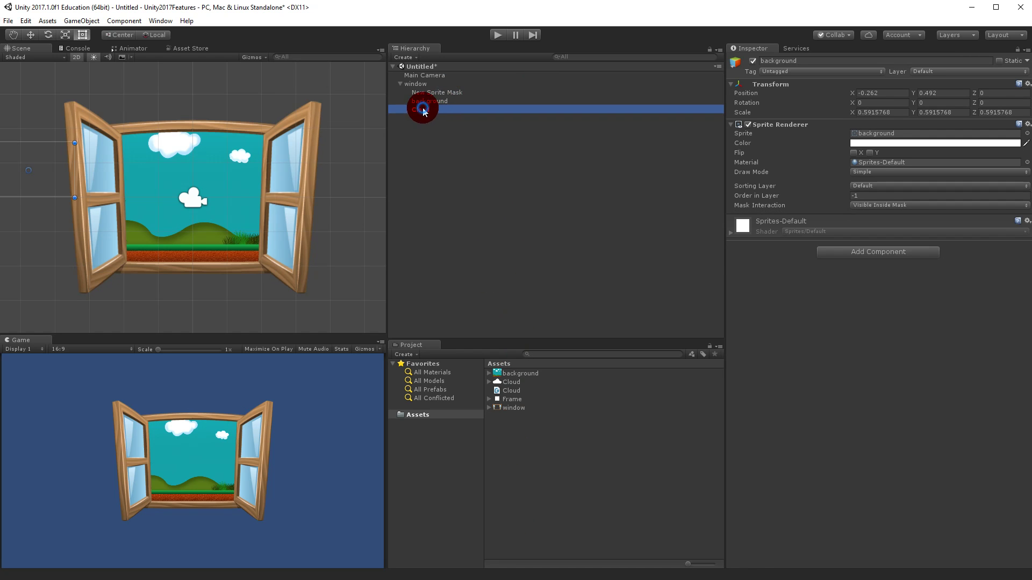
click(860, 236)
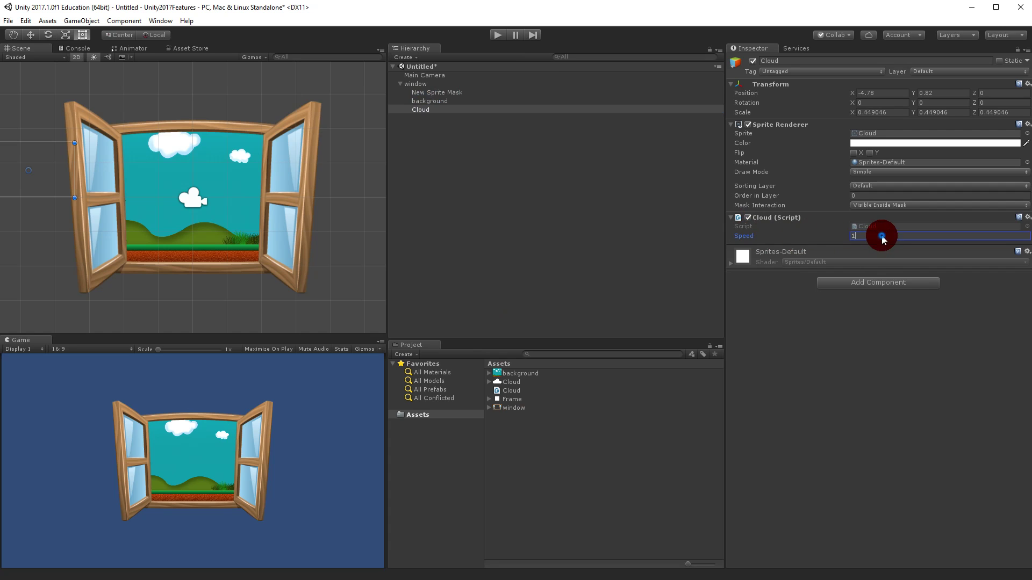
click(496, 36)
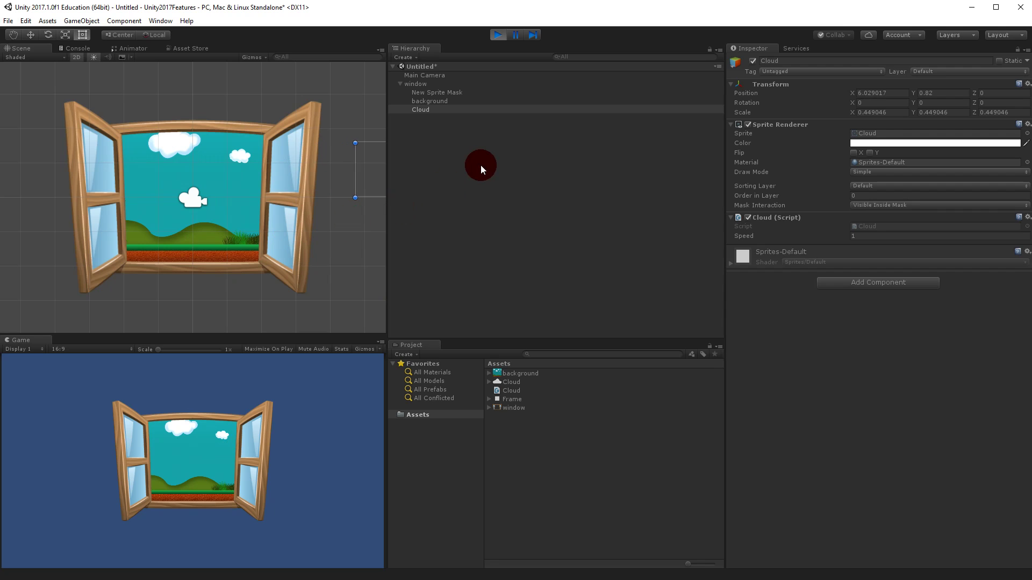
click(498, 34)
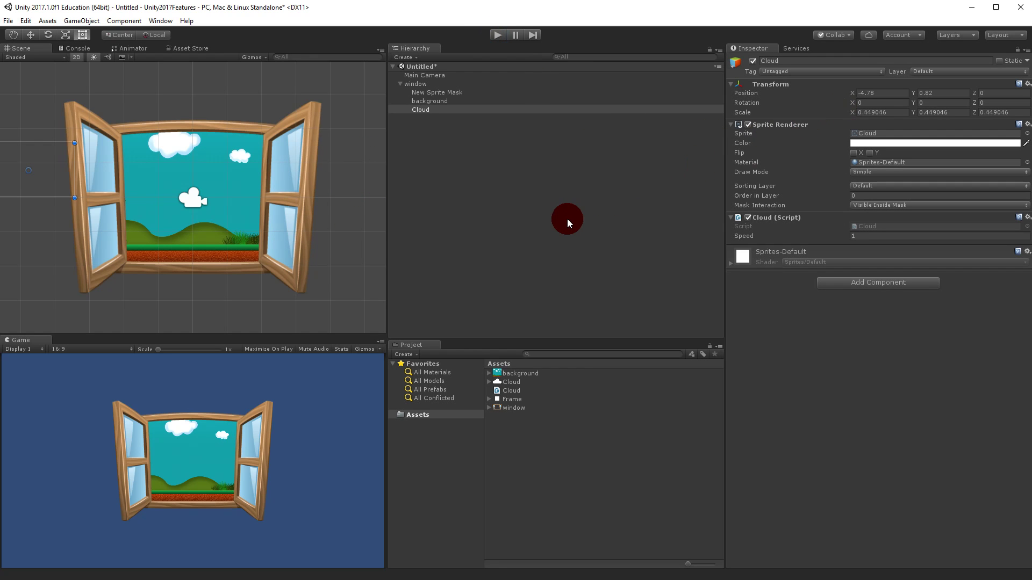